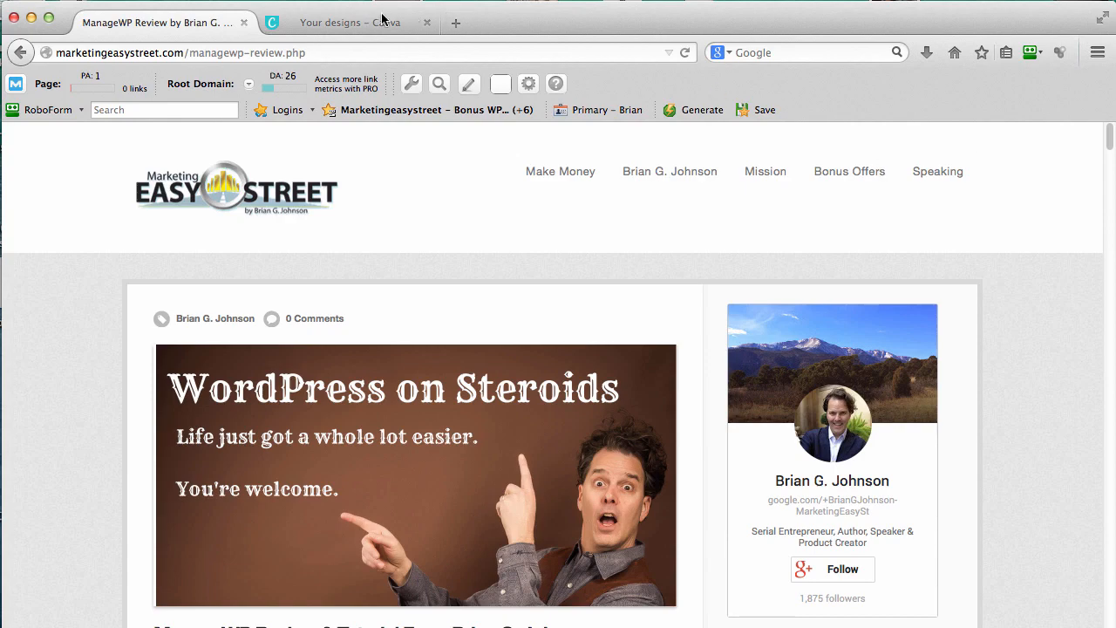
Step: Examine the WordPress on Steroids header graphic in the ManageWP review post on marketingeasystreet.com
click(344, 23)
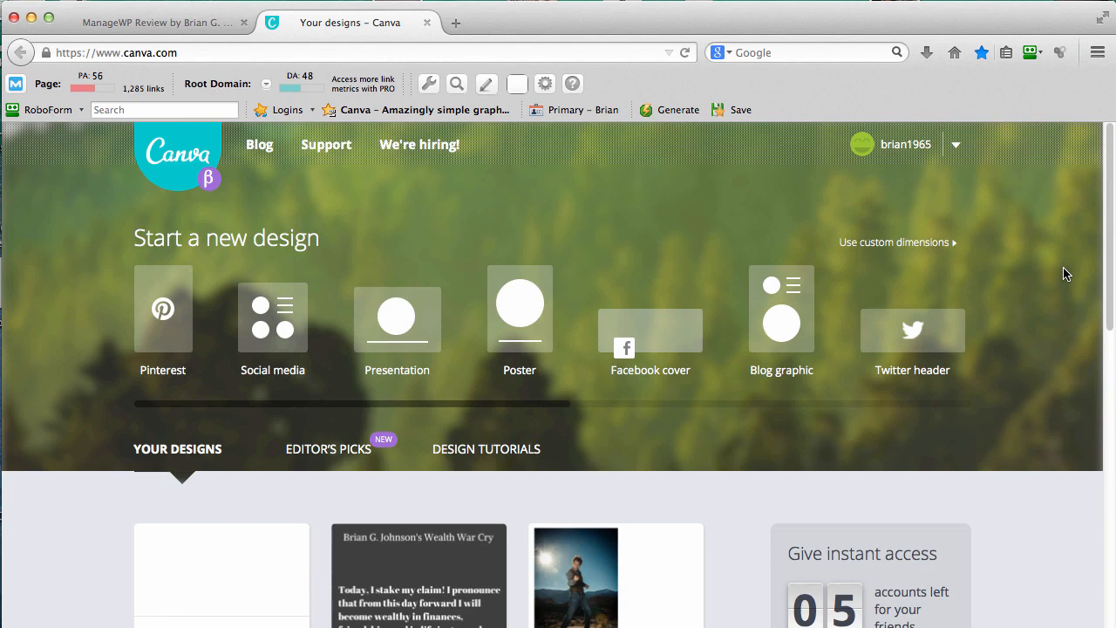
click(187, 24)
scroll(1019, 305, down, 2)
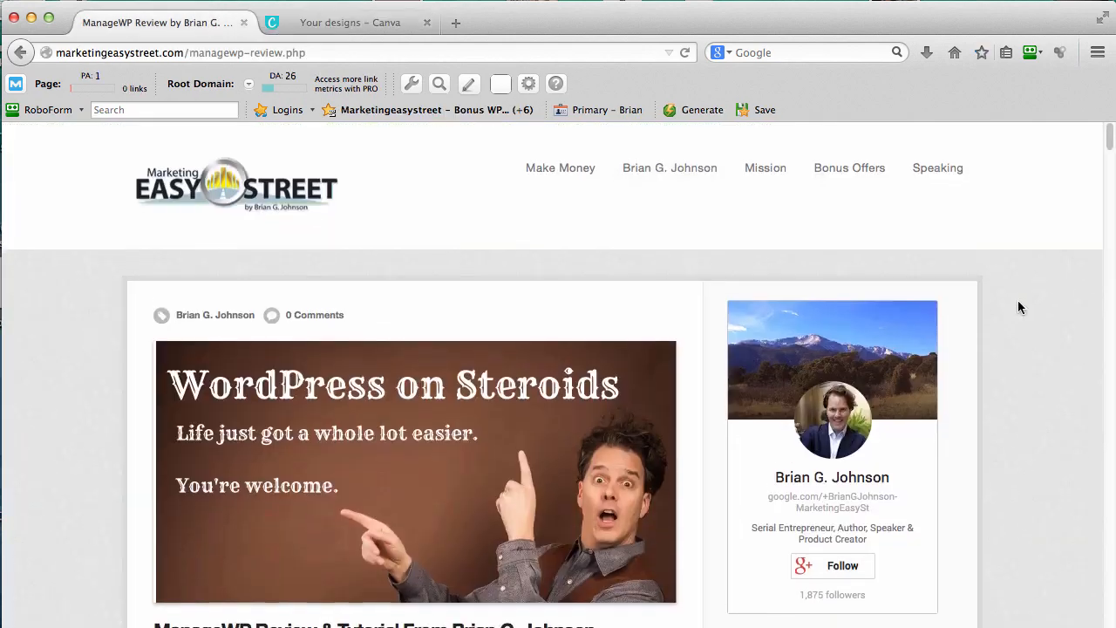
scroll(1018, 307, down, 2)
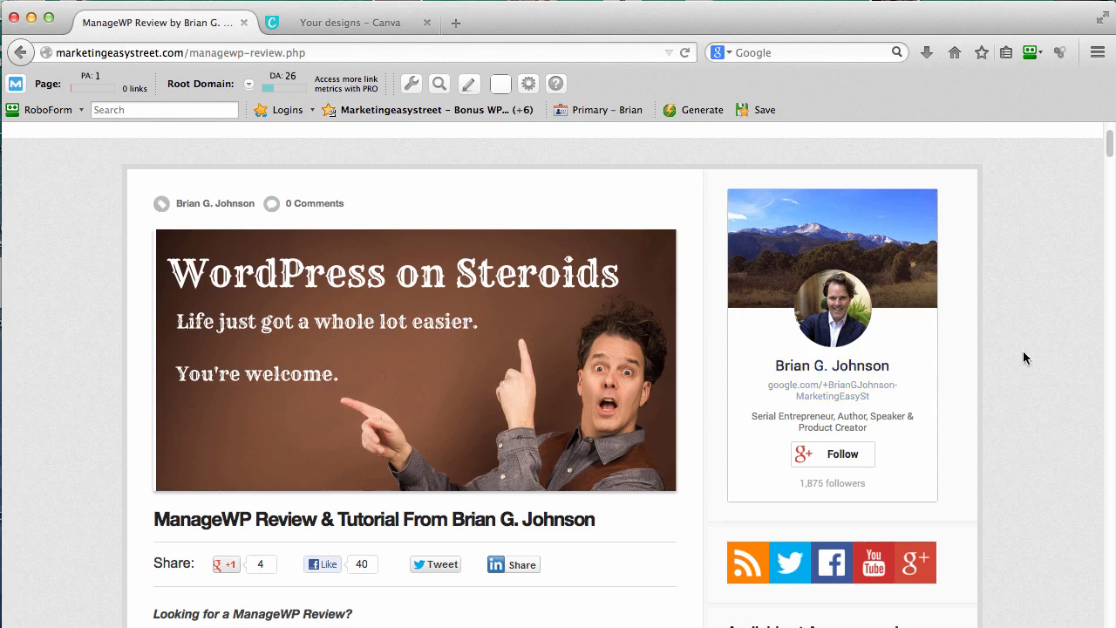
Step: Start a new Presentation design in Canva and look through the available layouts
click(357, 24)
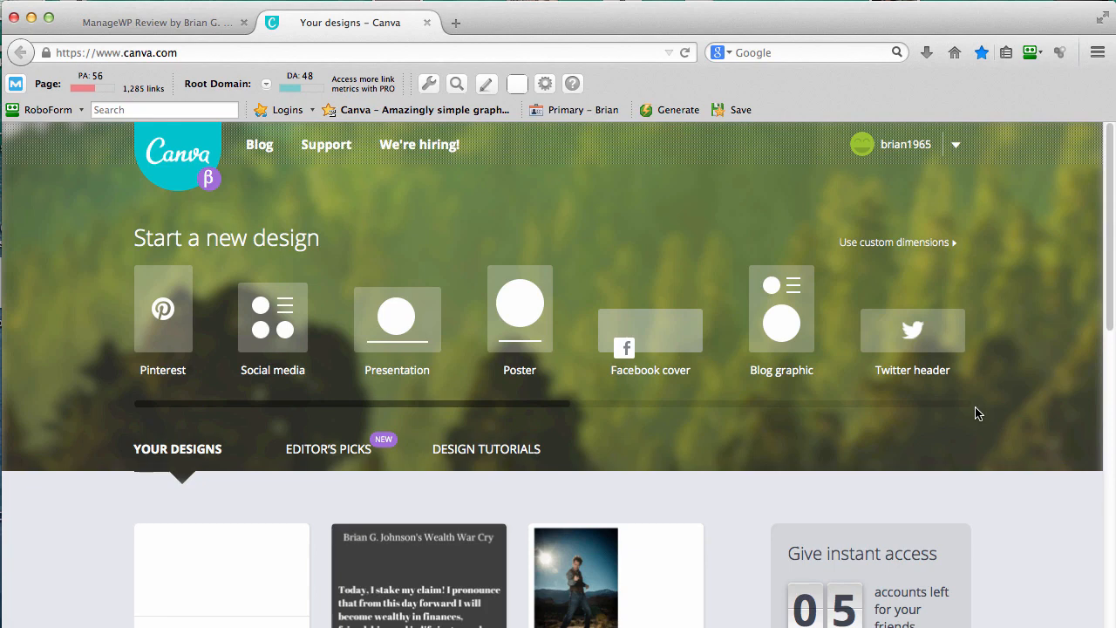
scroll(997, 404, down, 2)
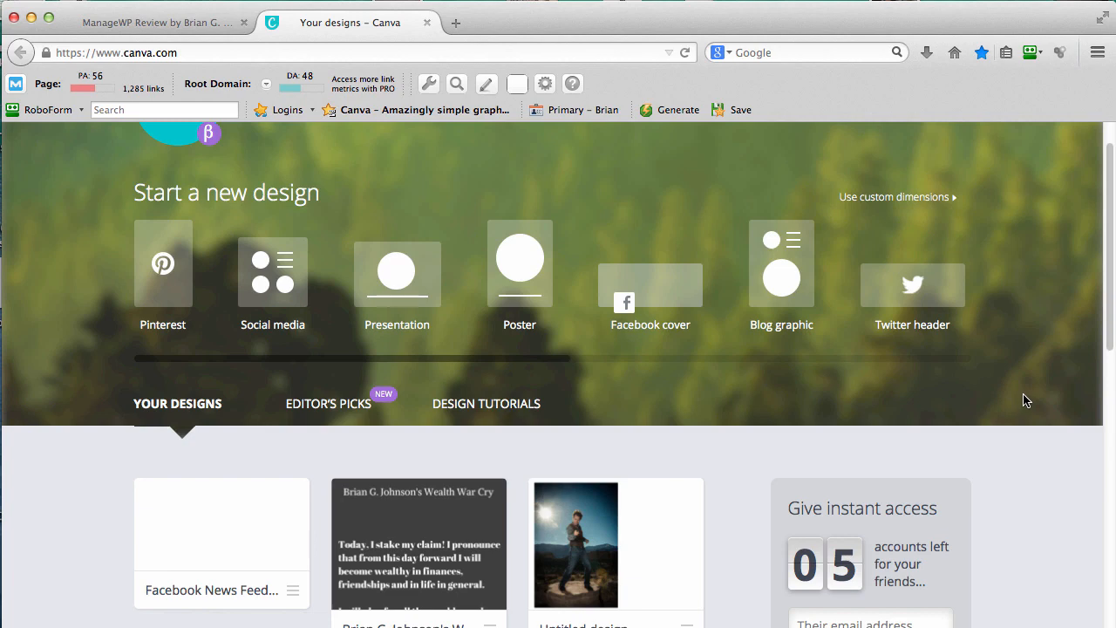
click(408, 293)
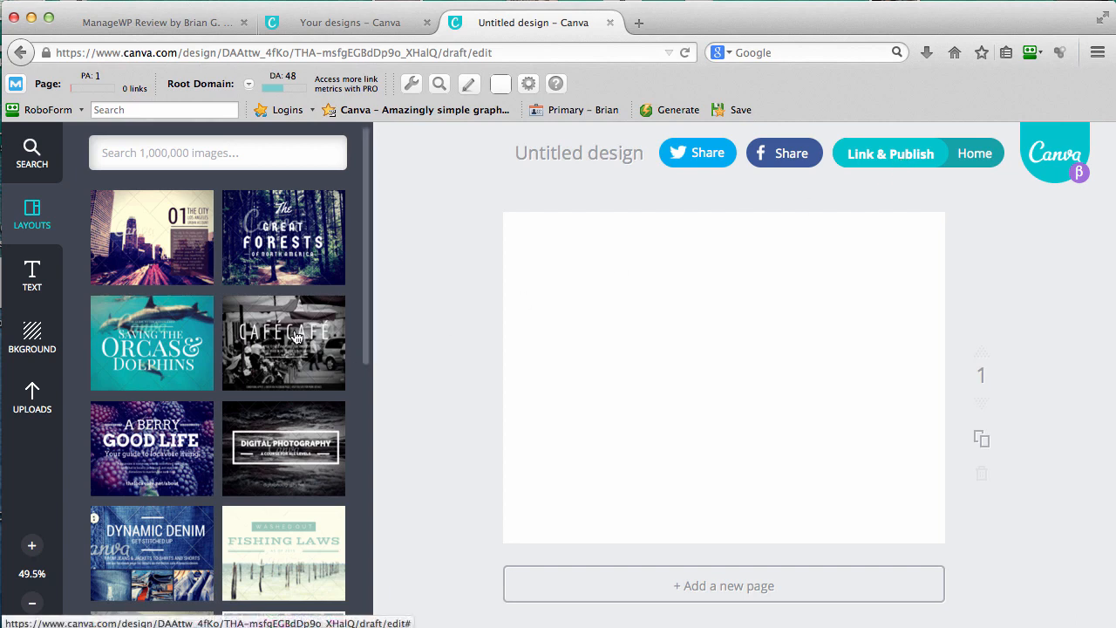
scroll(295, 336, down, 2)
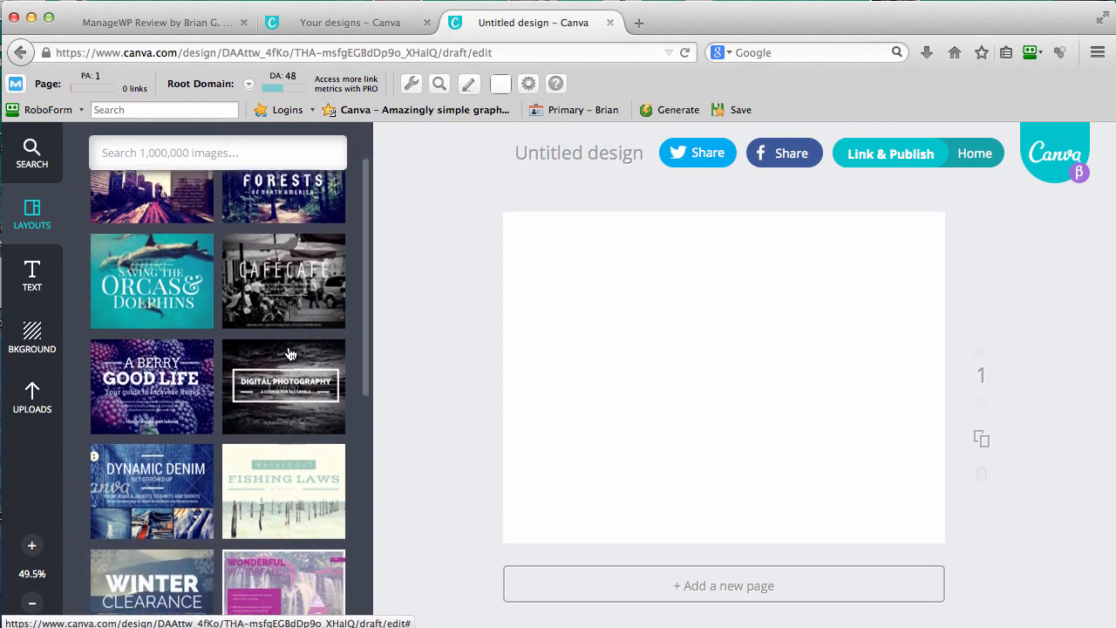
scroll(290, 353, down, 5)
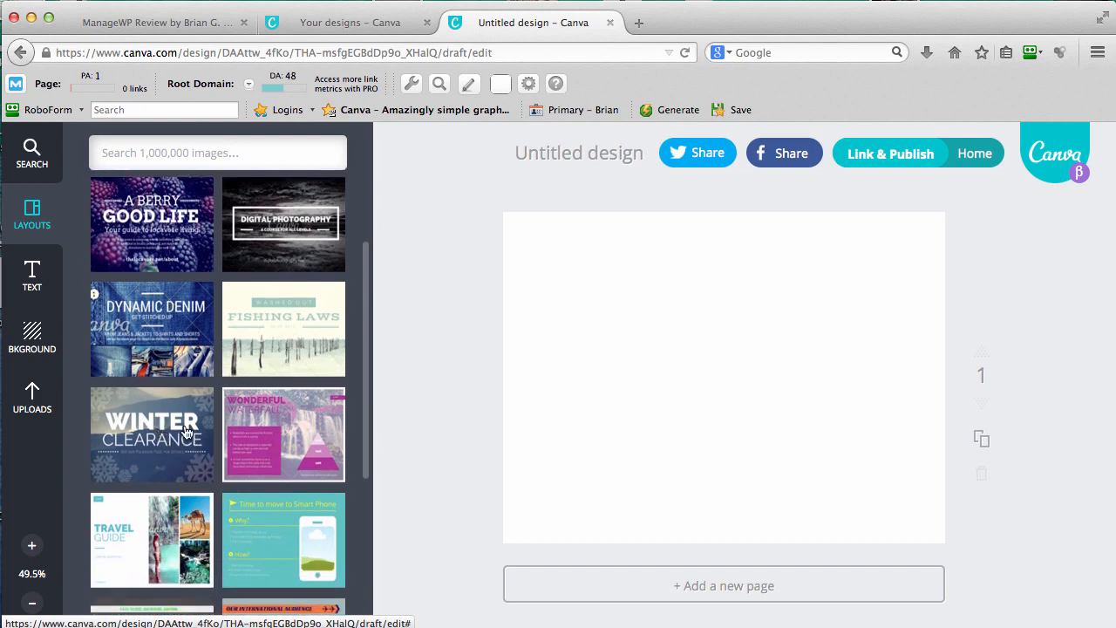
scroll(192, 434, up, 6)
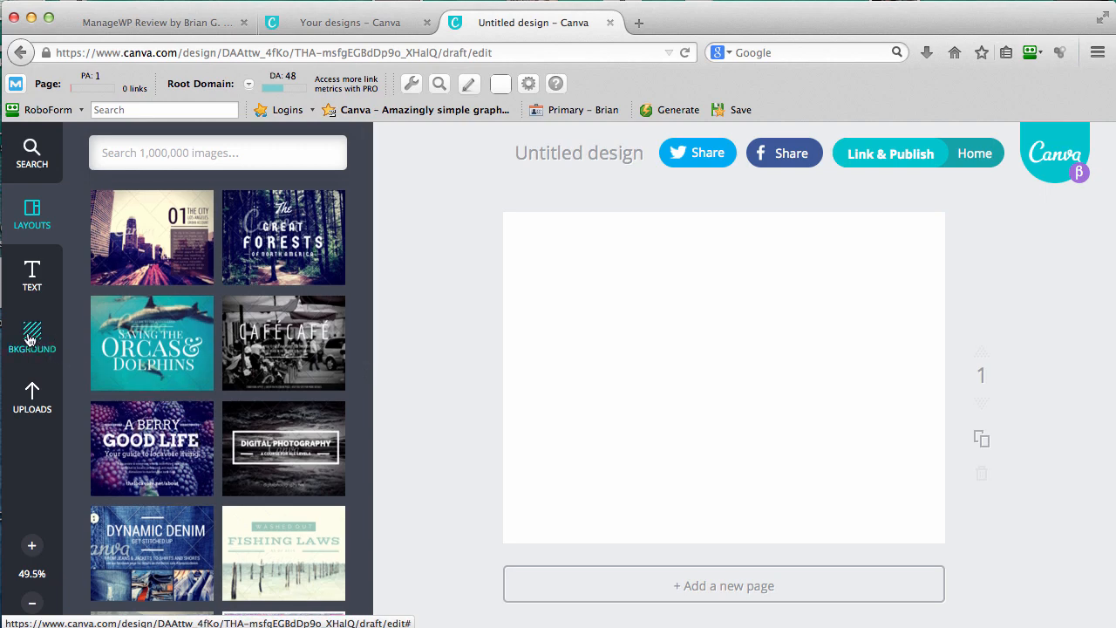
Step: Apply the free green zigzag background to the page and look through the other backgrounds
click(29, 340)
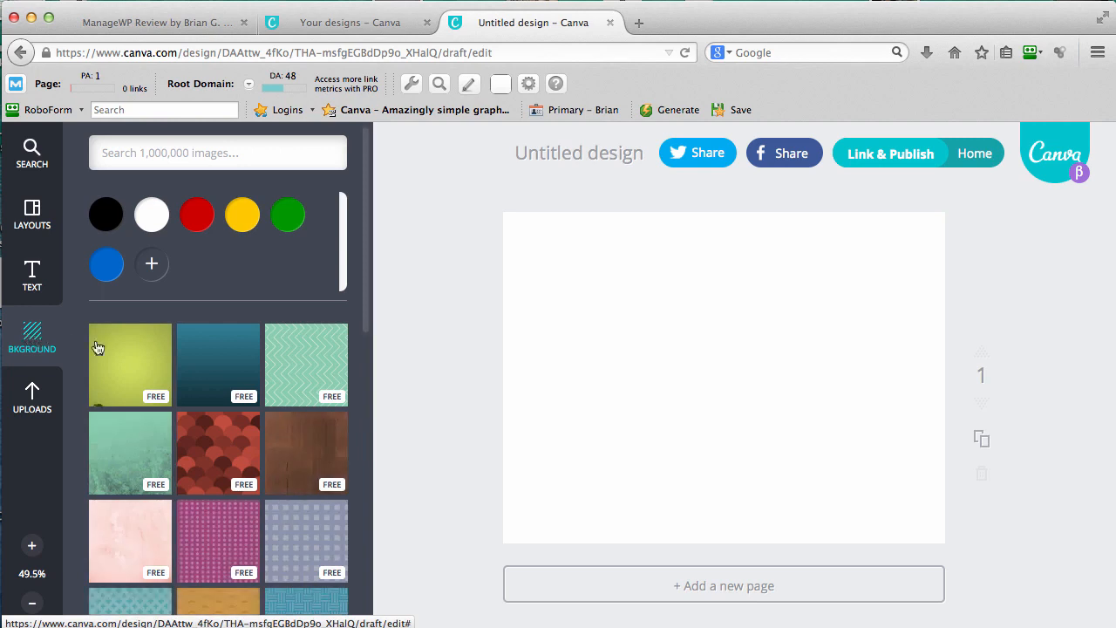
click(314, 367)
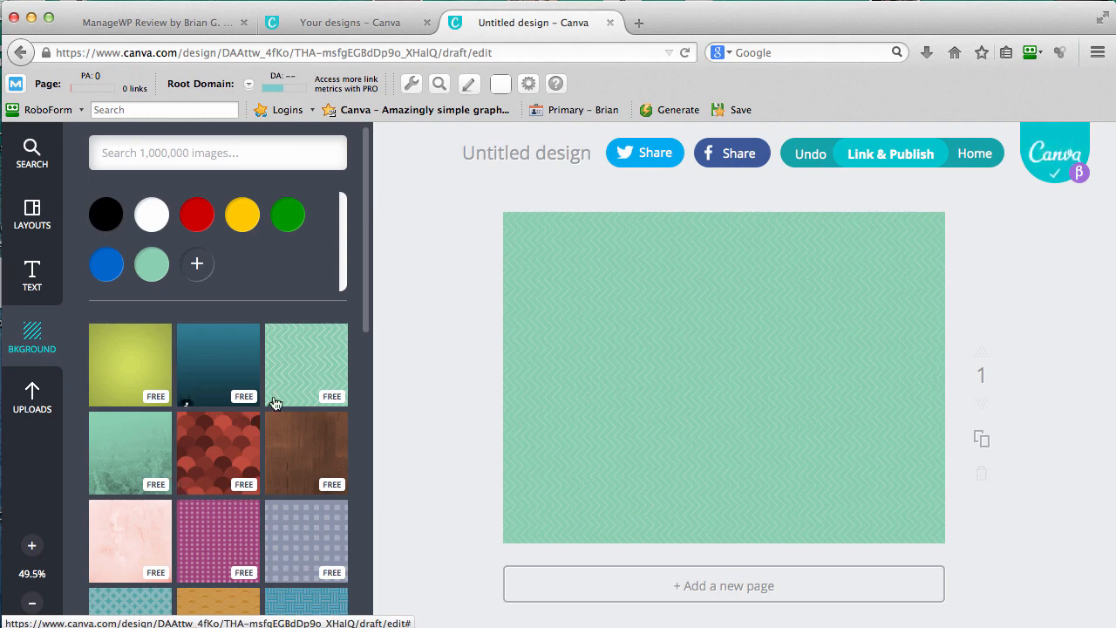
scroll(296, 398, down, 10)
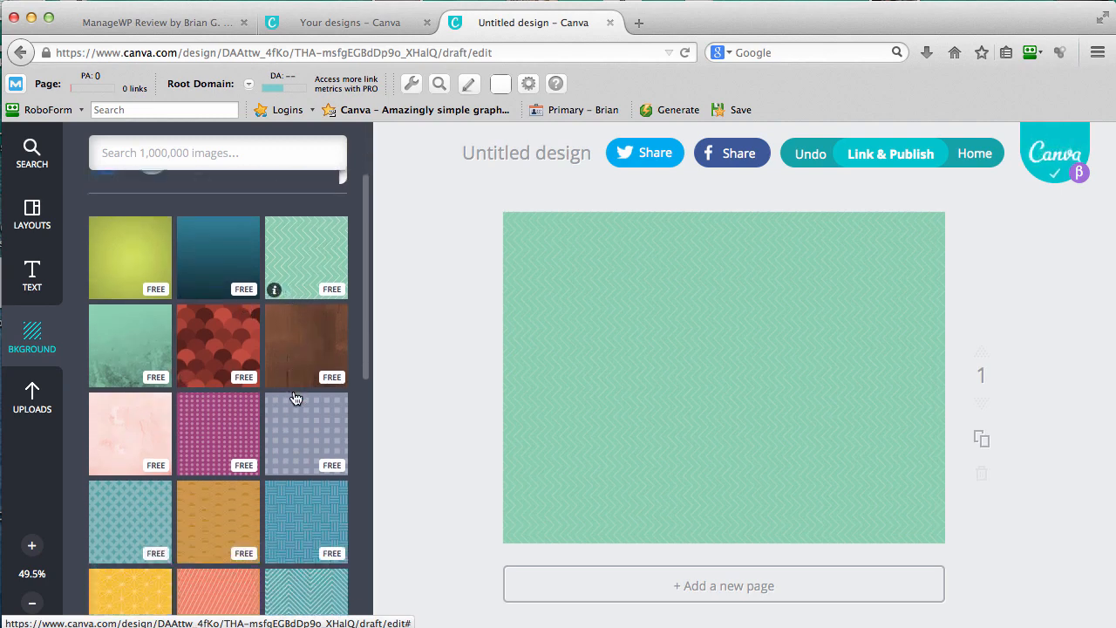
scroll(296, 397, down, 5)
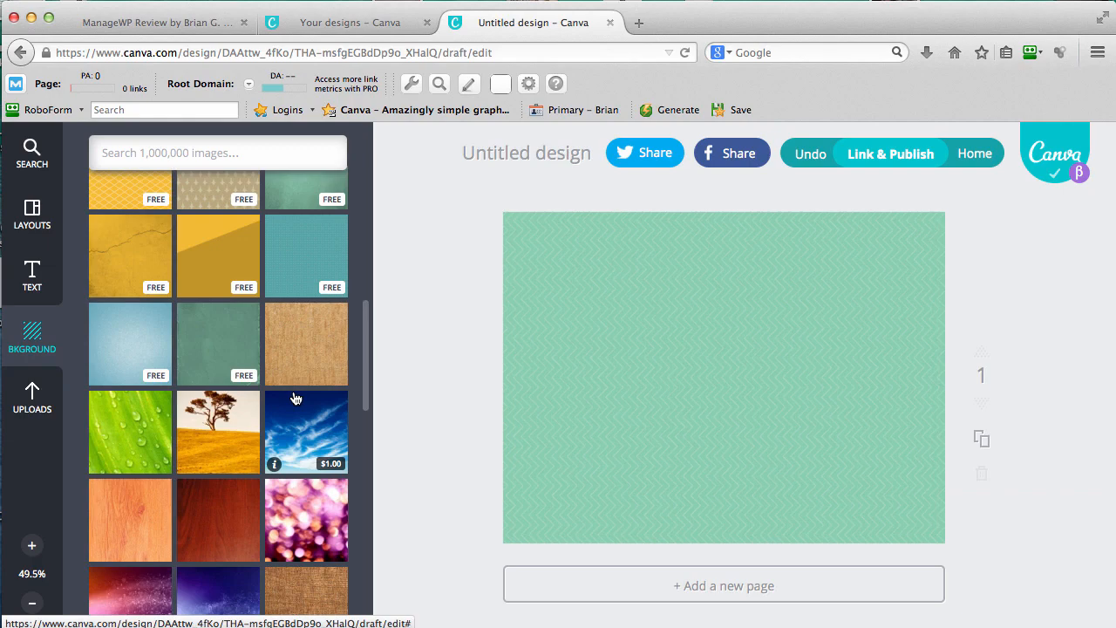
Step: Search the image library for "rocket" and add the black line-drawn rocket with a round window to the page
click(161, 150)
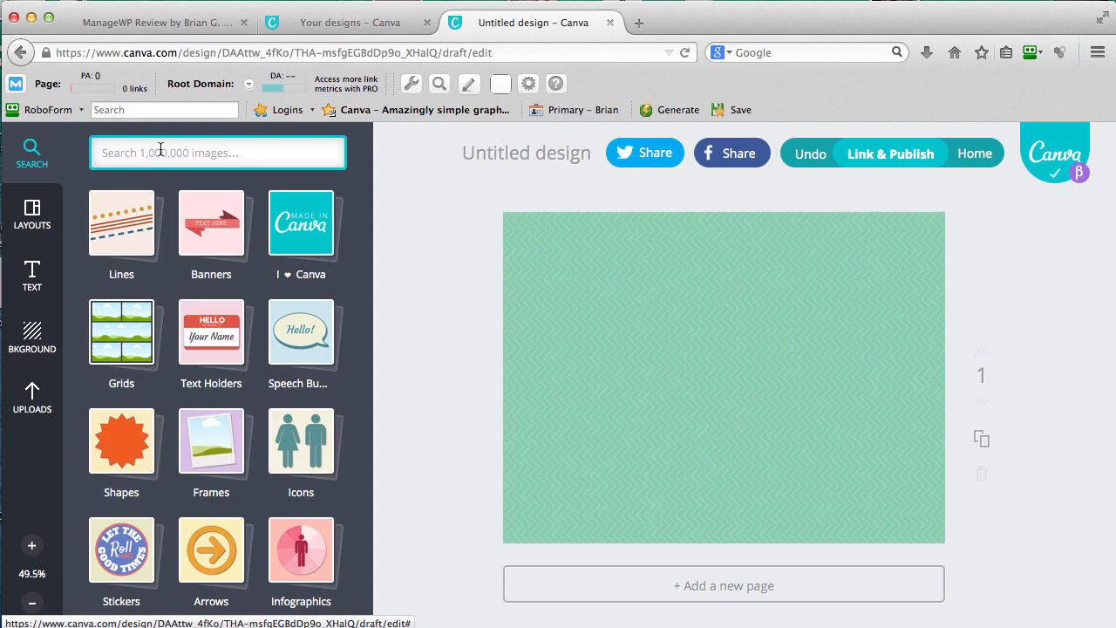
text(rocket)
key(Return)
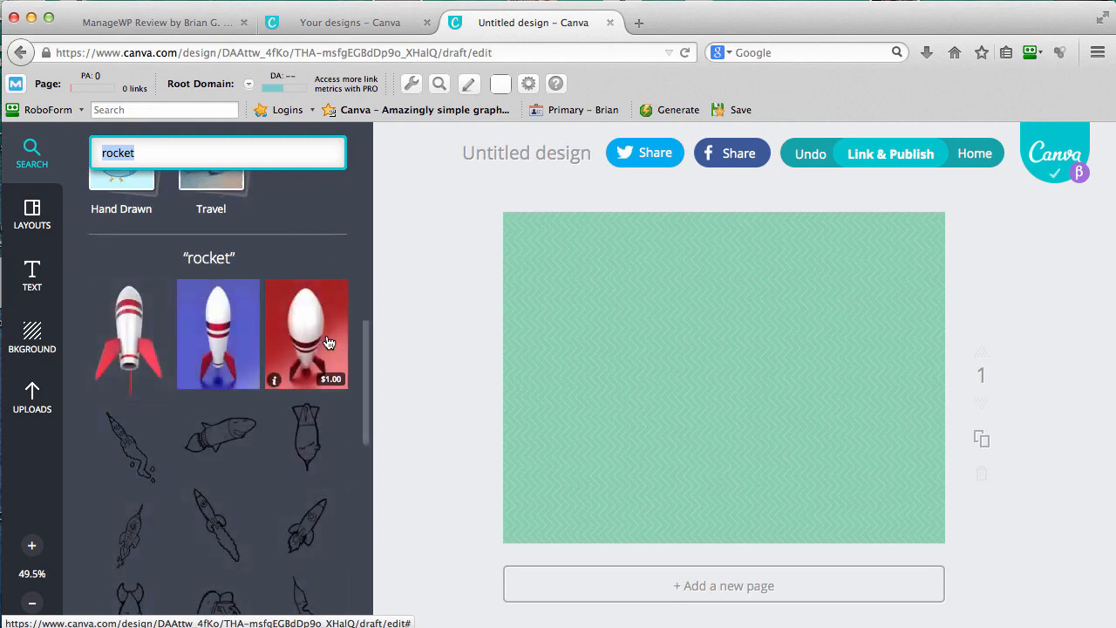
scroll(296, 383, down, 2)
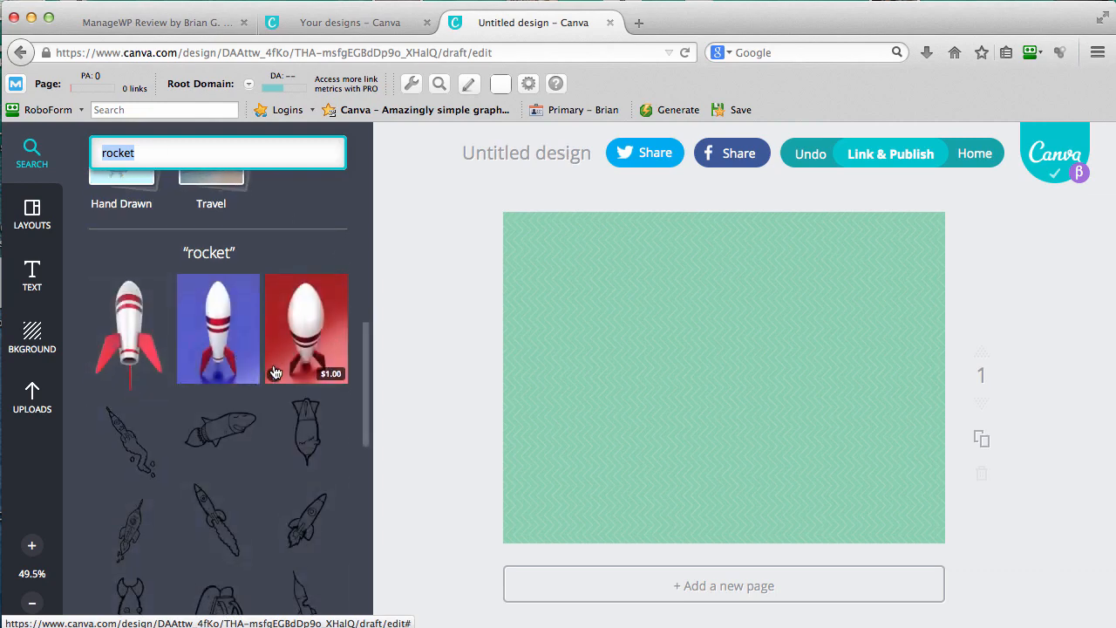
click(309, 502)
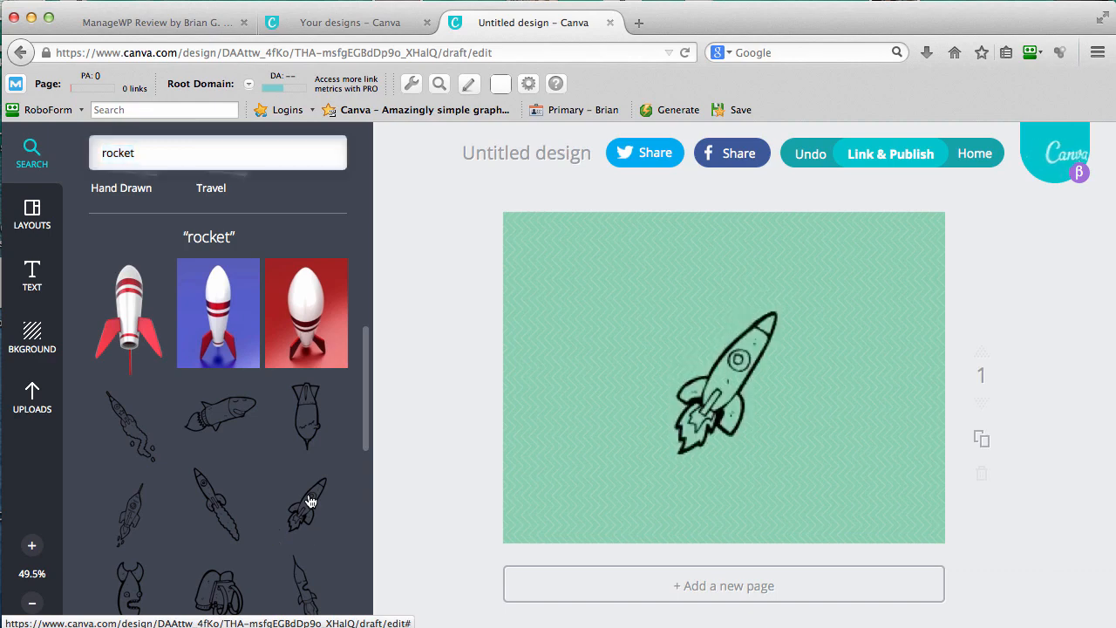
Step: Move the rocket drawing to the left half of the page, then delete it
mouse_move(818, 281)
mouse_down()
mouse_move(713, 252)
mouse_move(643, 324)
mouse_up()
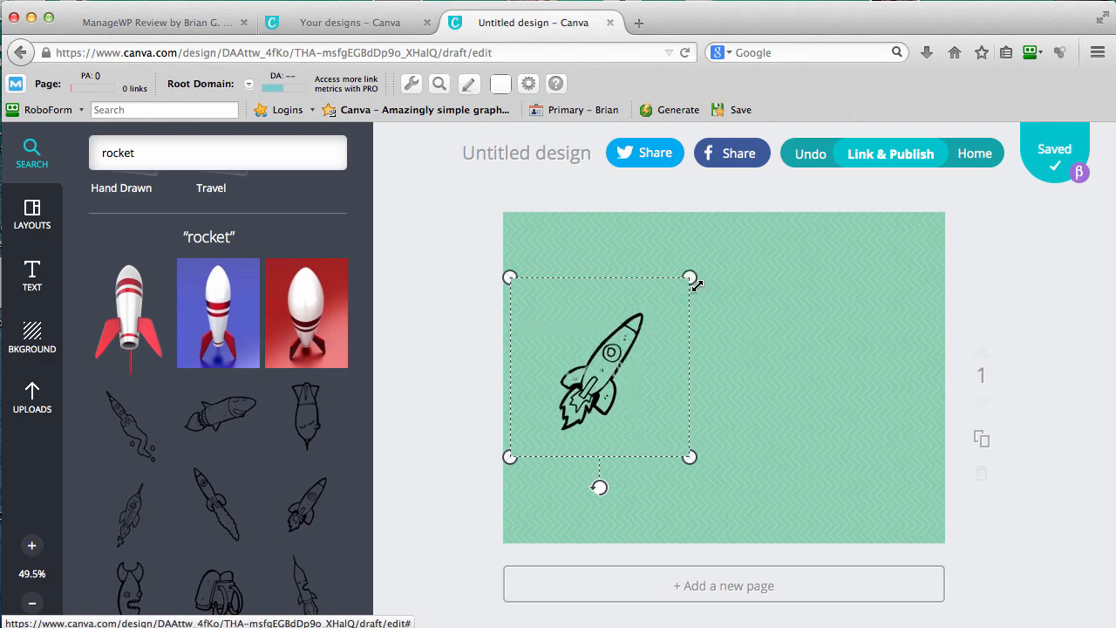
key(Delete)
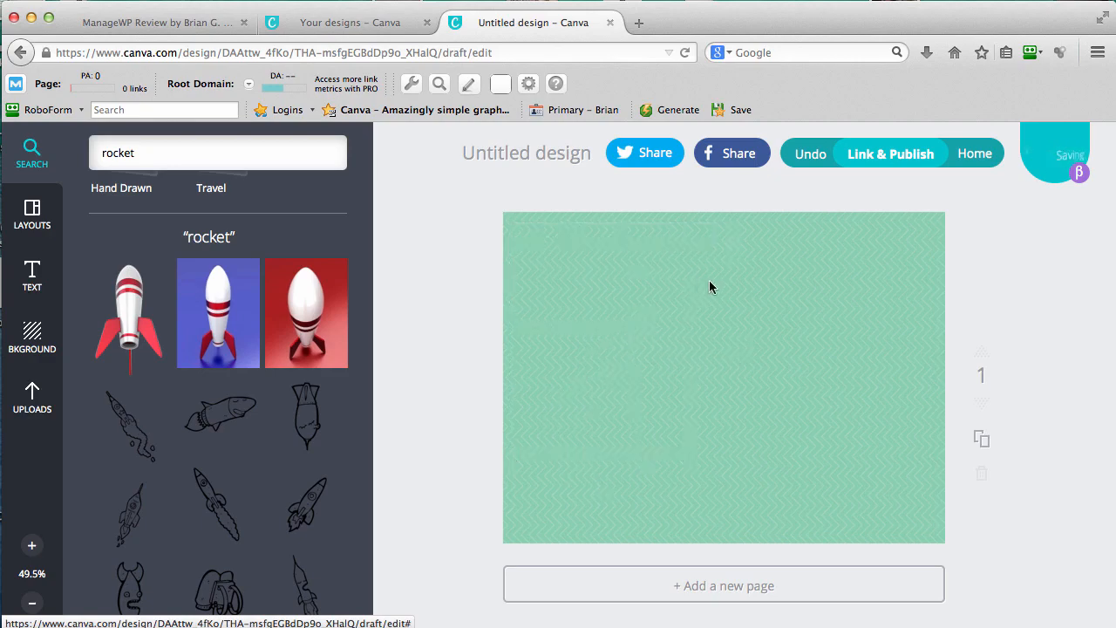
scroll(258, 357, up, 5)
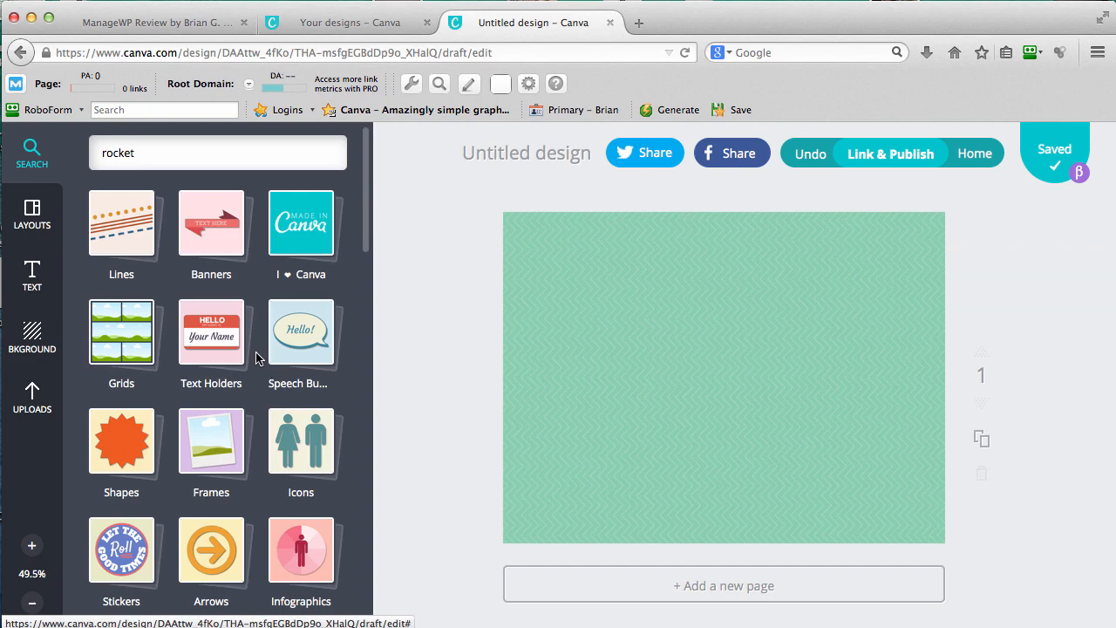
Step: Show the uploaded images and delete the green zigzag background from the page
click(35, 408)
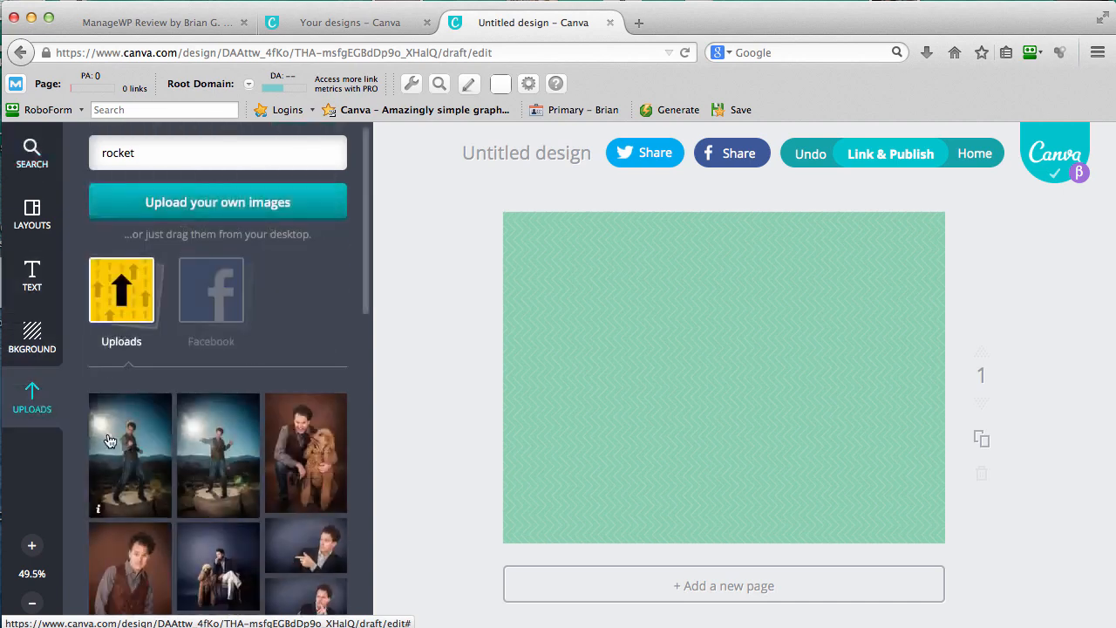
scroll(296, 347, down, 1)
scroll(323, 345, down, 1)
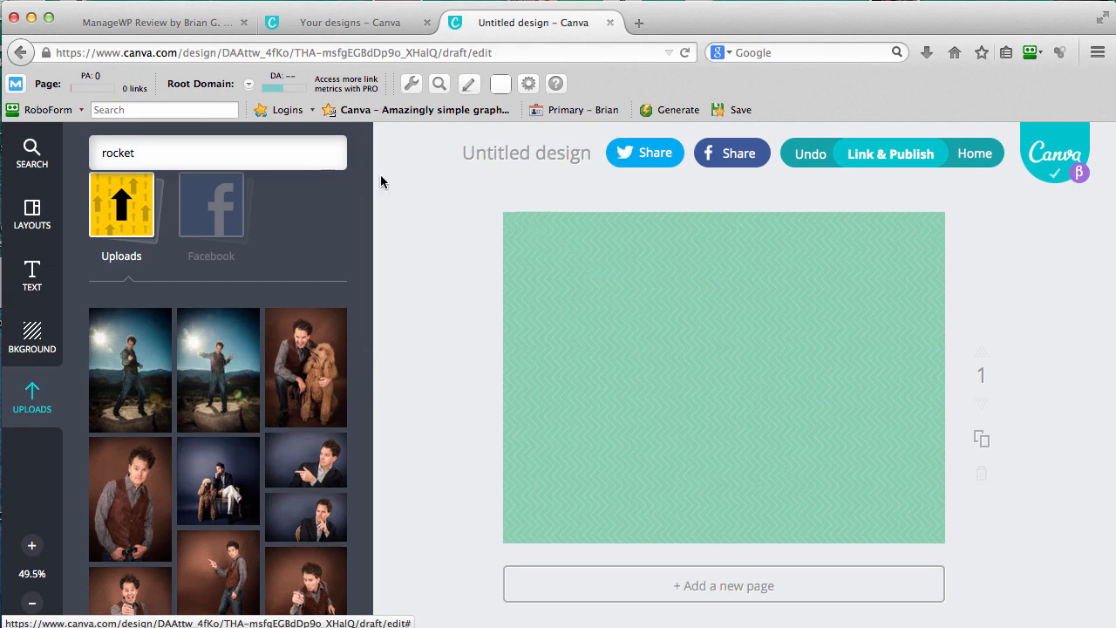
click(651, 340)
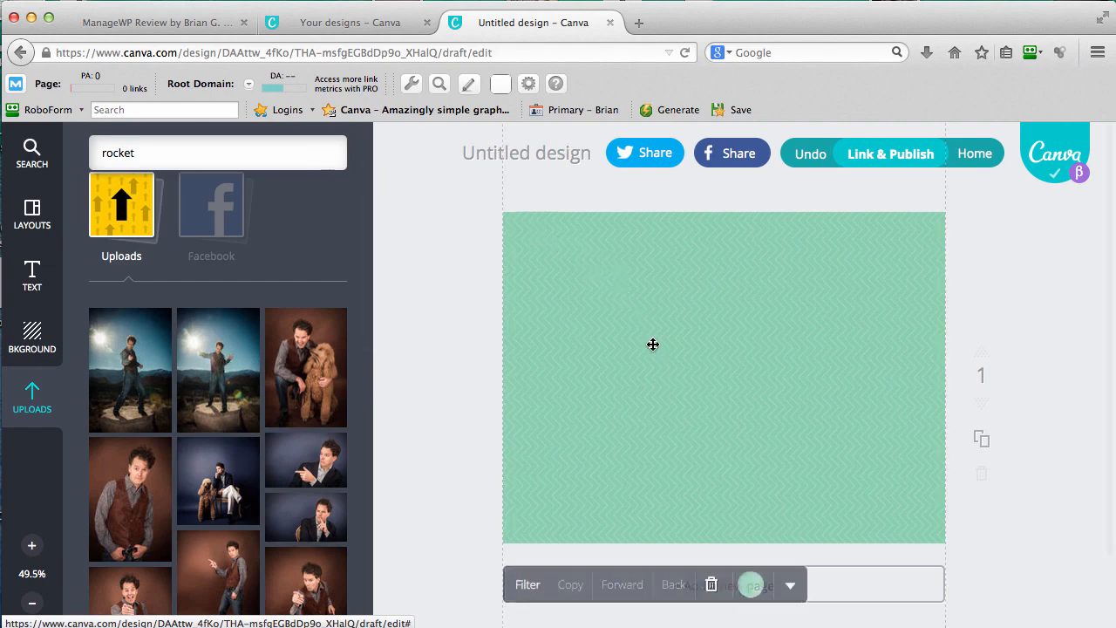
click(711, 584)
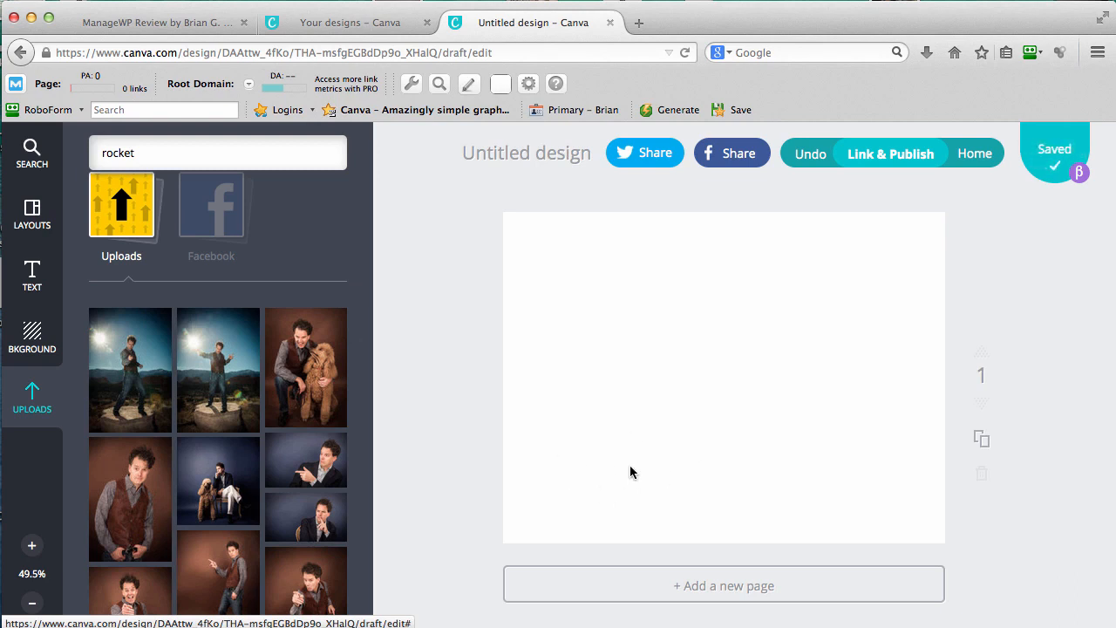
Step: Add the uploaded photo of the man reaching toward the sun and crop it to a wide strip with the sun and his upper body
click(207, 362)
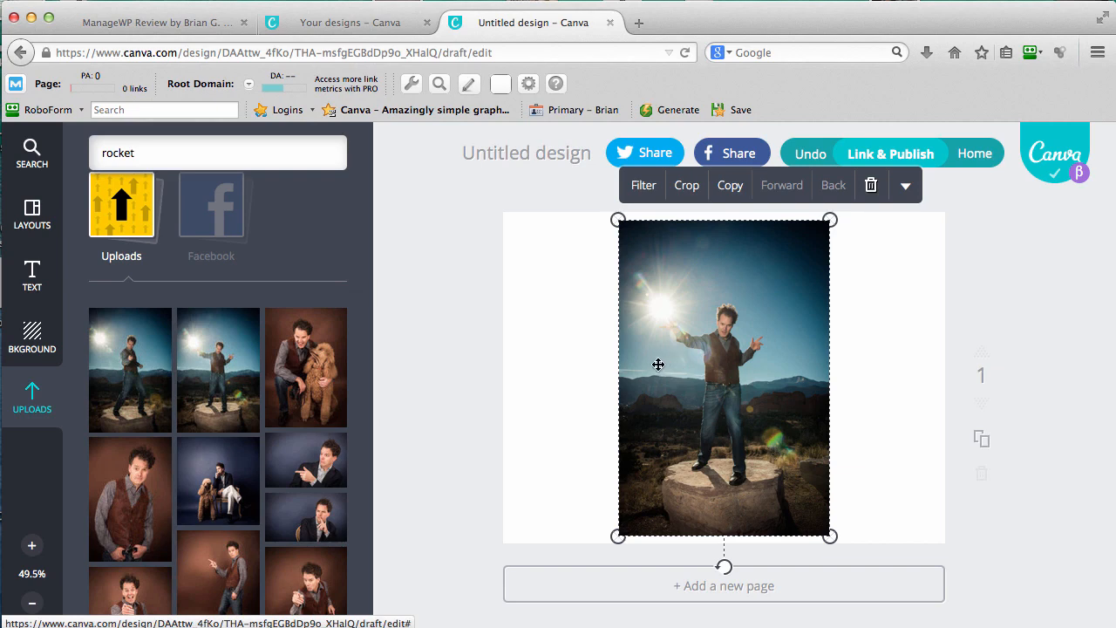
click(688, 188)
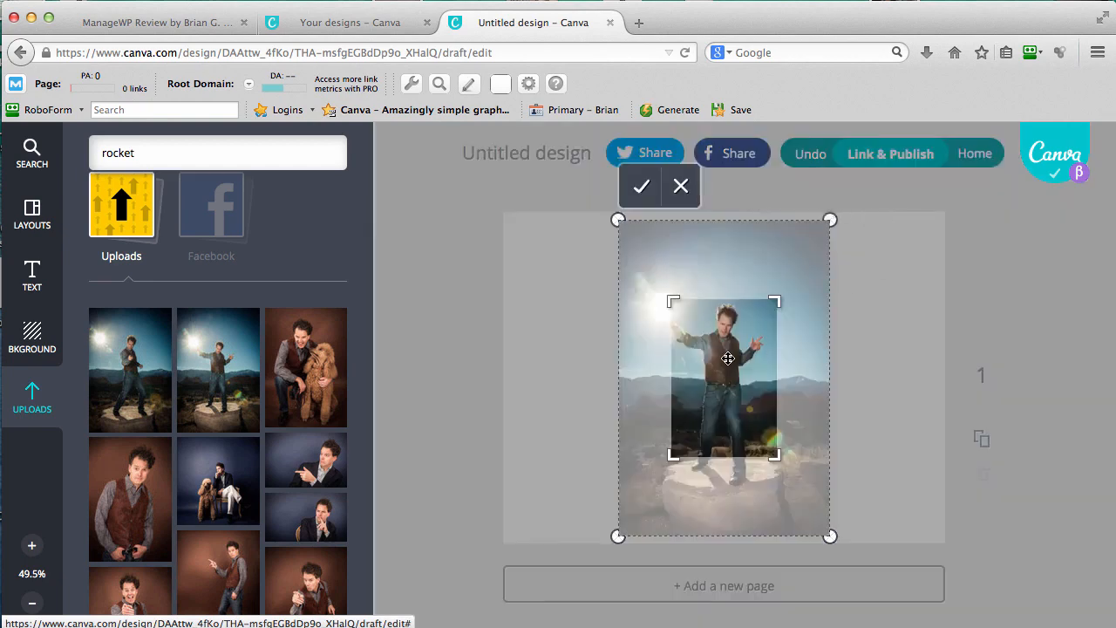
drag(728, 358, 783, 400)
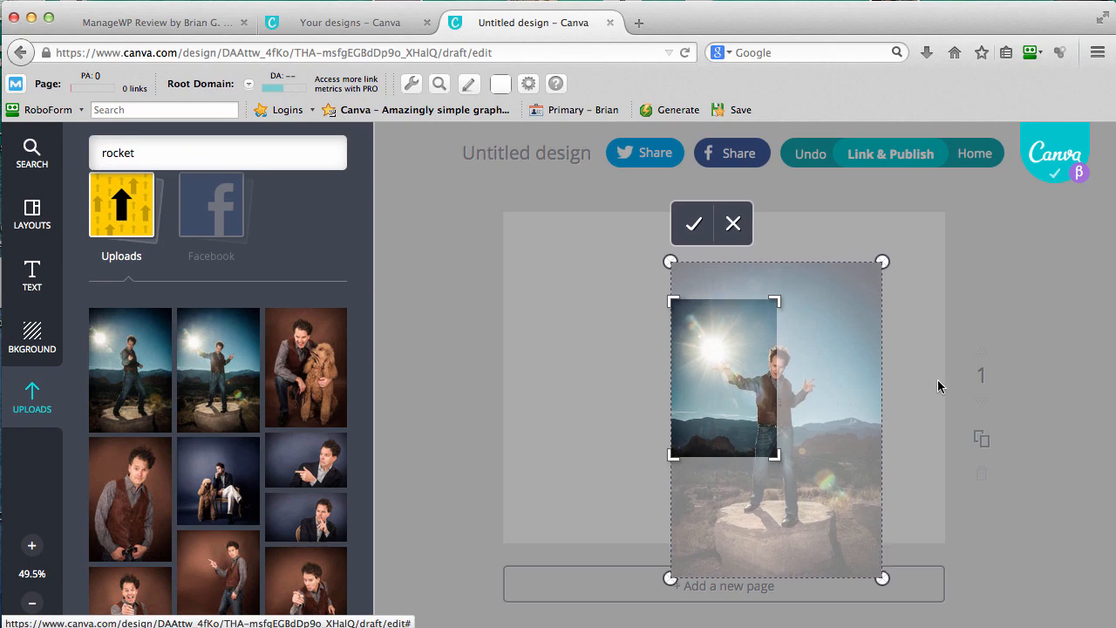
drag(777, 460, 884, 428)
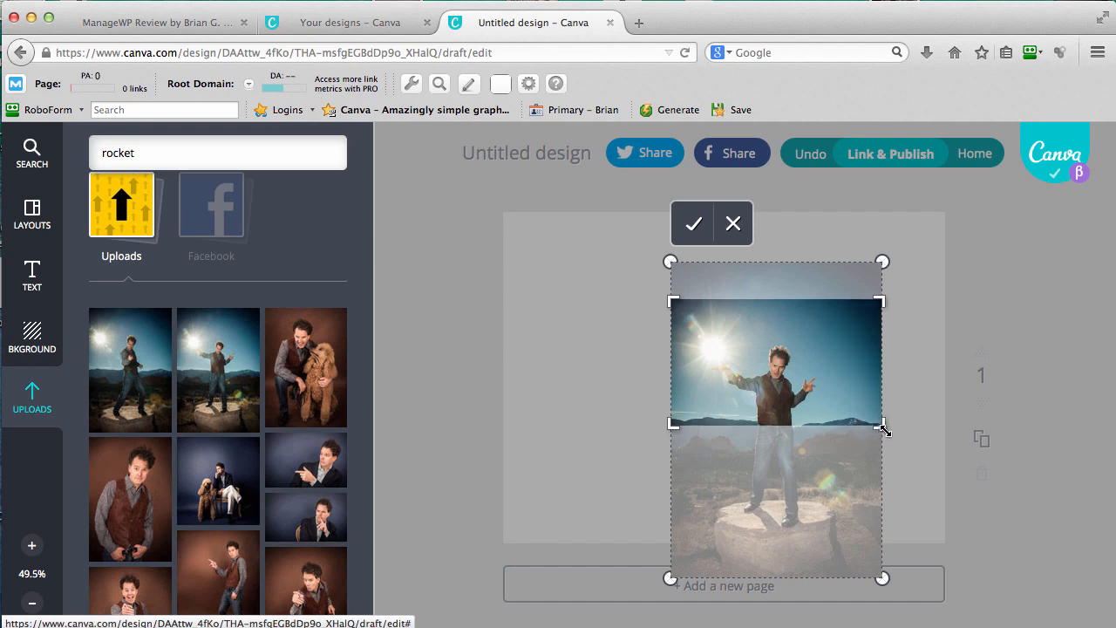
drag(673, 425, 688, 423)
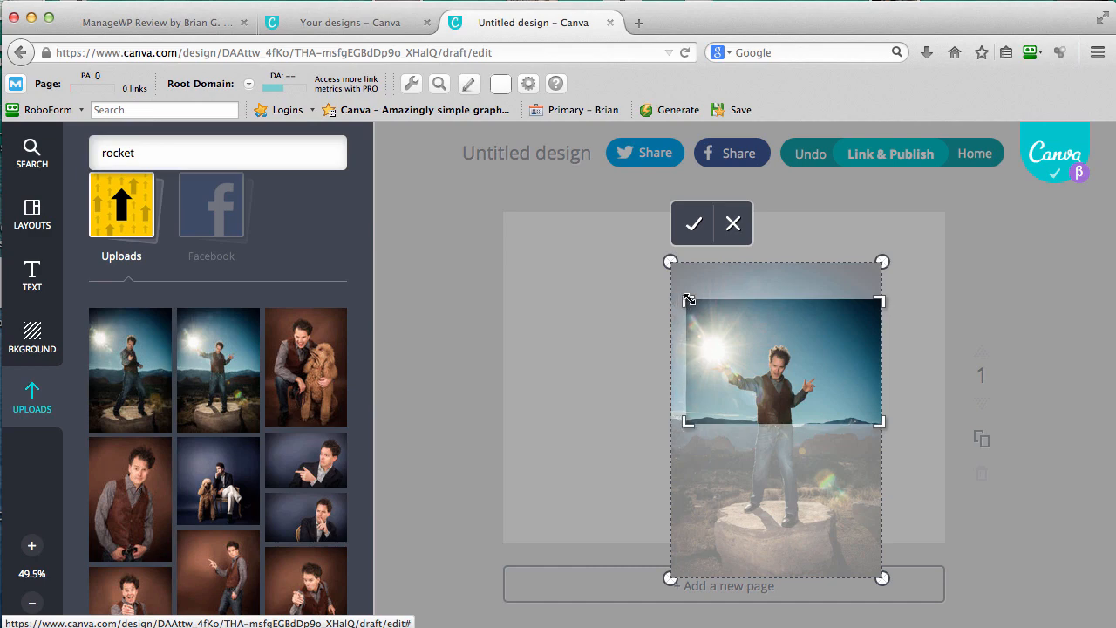
drag(687, 300, 686, 316)
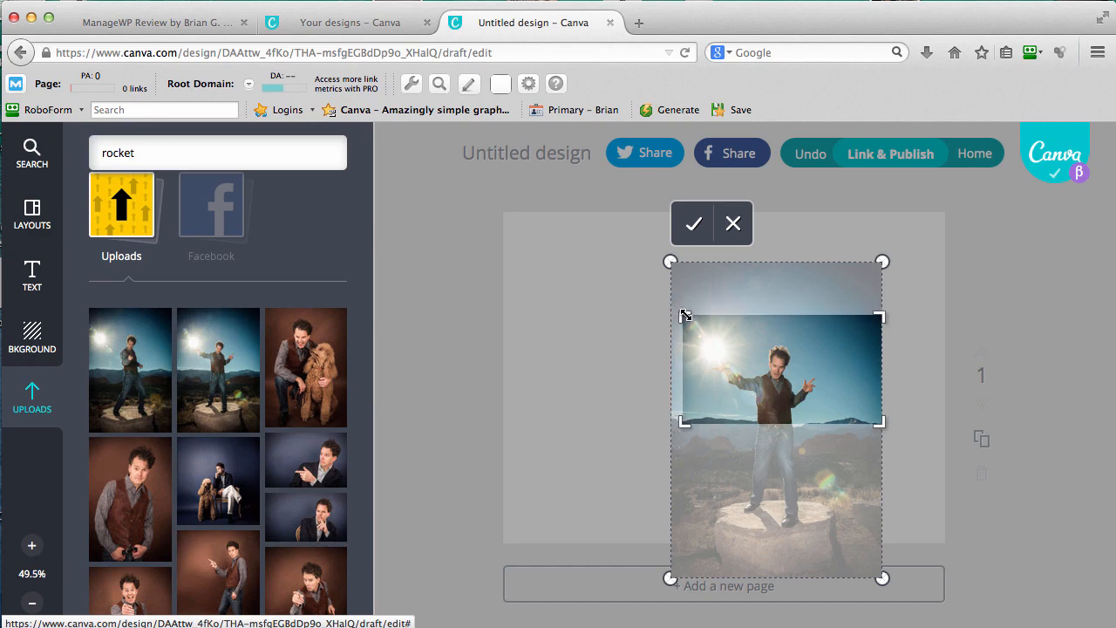
drag(879, 423, 879, 442)
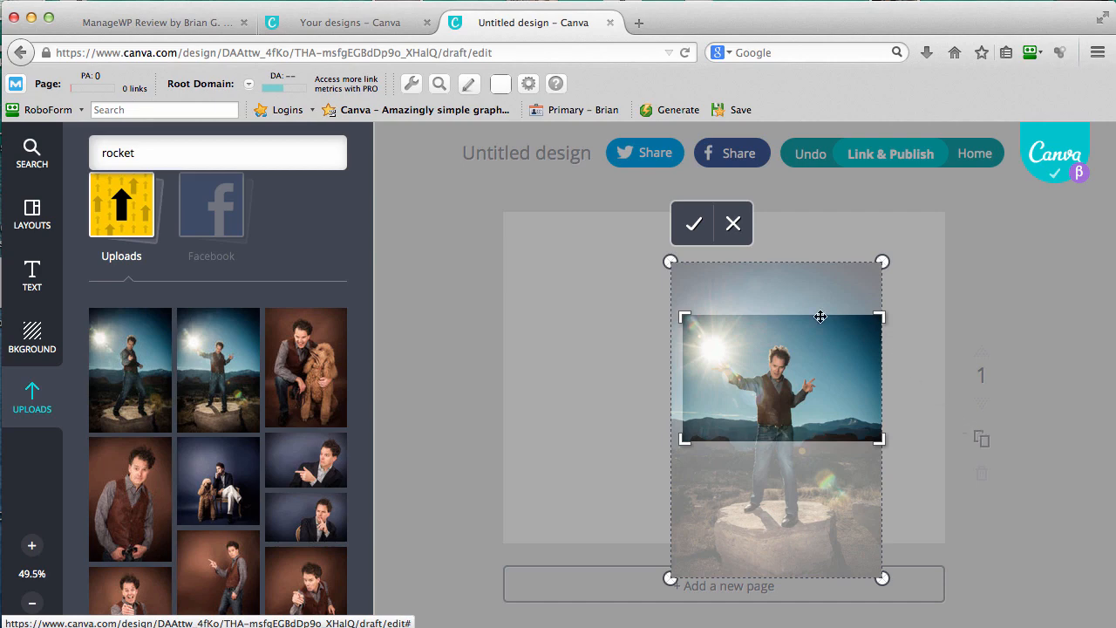
click(694, 229)
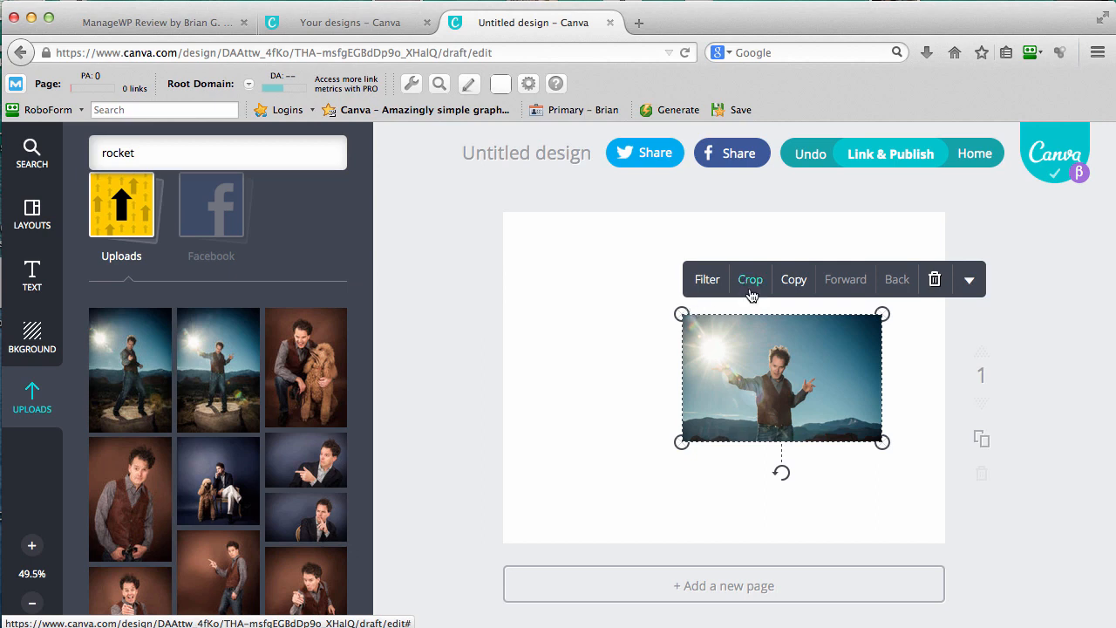
Step: Enlarge the cropped photo until it fills the page, extending past its right edge
drag(680, 313, 470, 254)
drag(883, 441, 1009, 598)
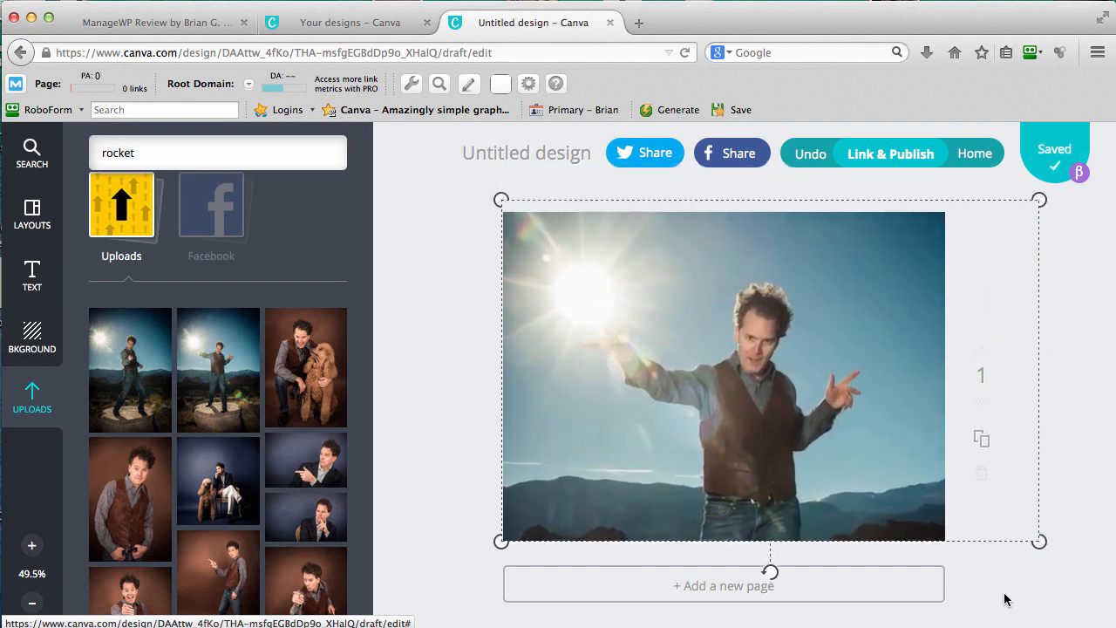
click(431, 330)
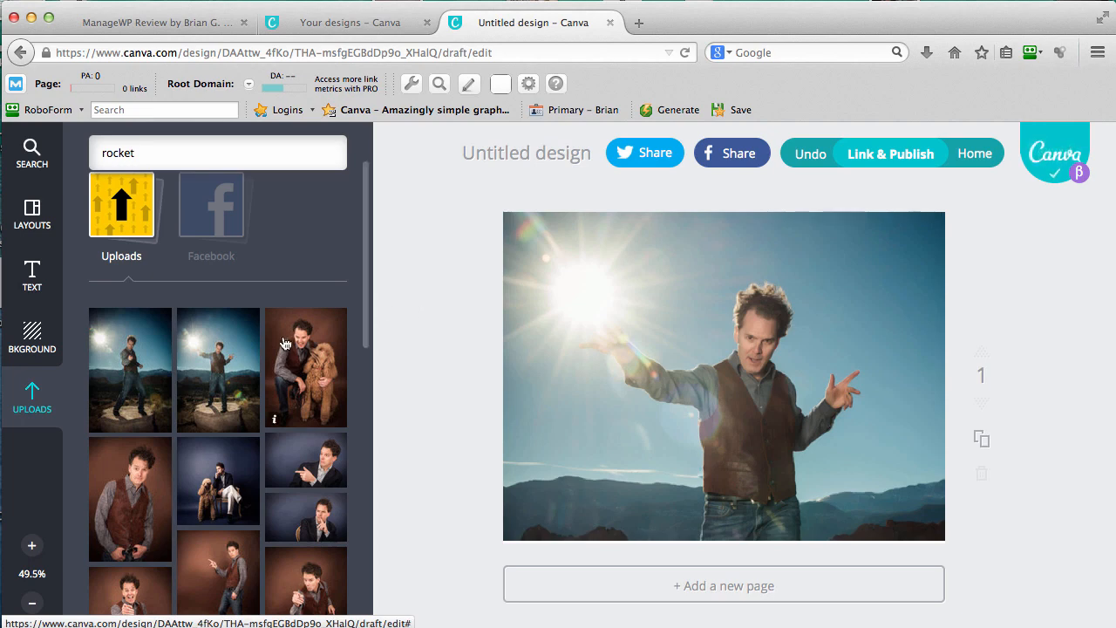
Step: Add the uploaded AZON Best Seller book cover, shrink it to roughly half size and place it below the sun in the photo's lower-left area
scroll(286, 347, down, 5)
scroll(286, 347, down, 5)
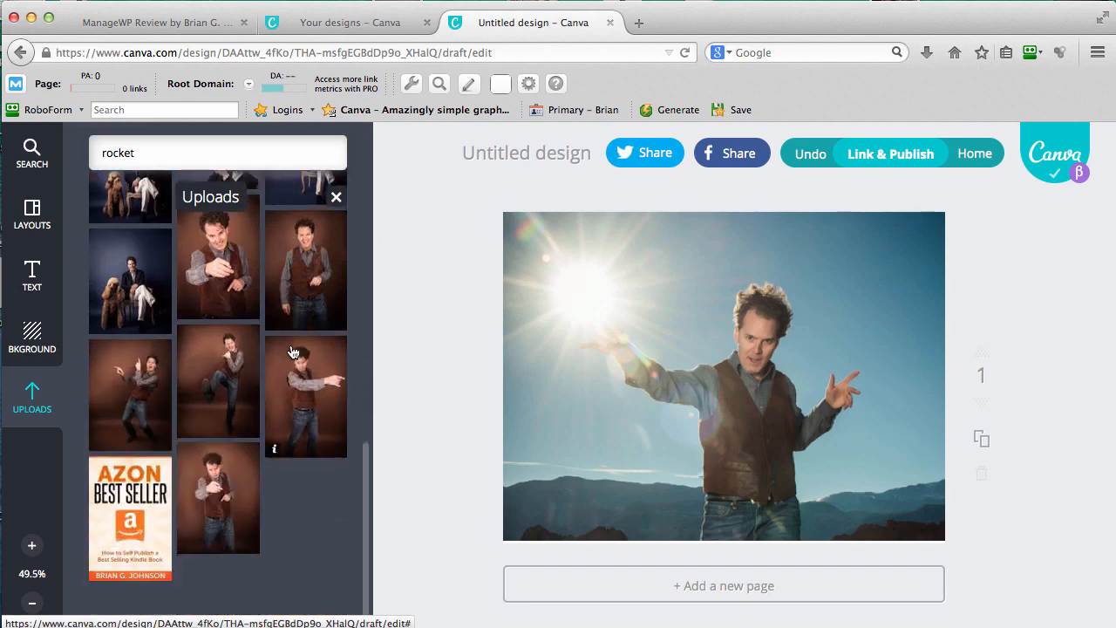
click(139, 510)
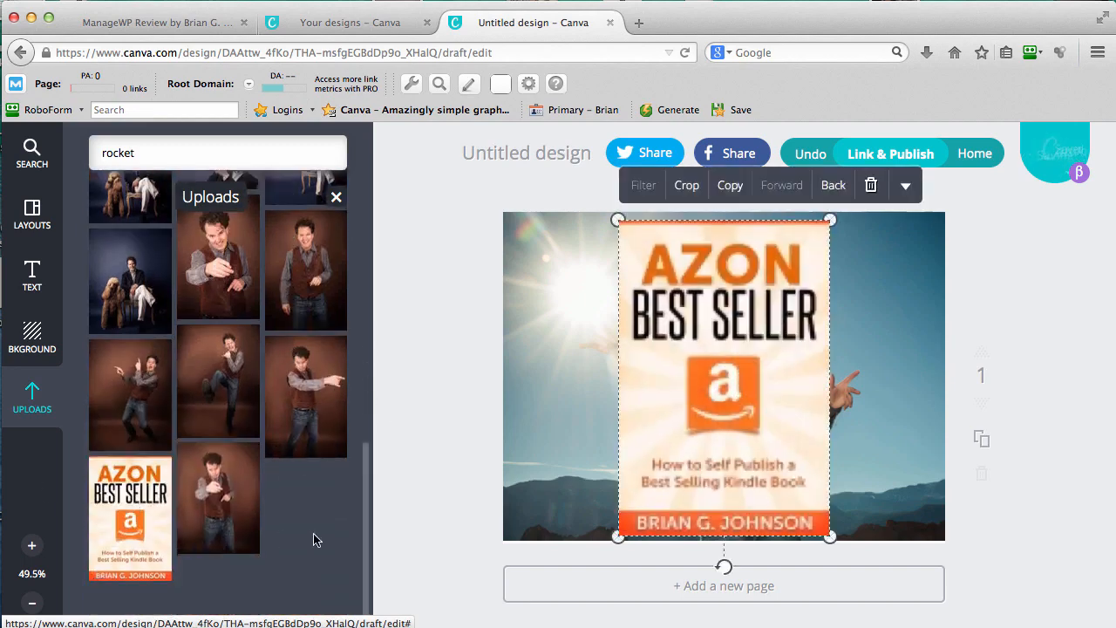
drag(733, 272, 741, 294)
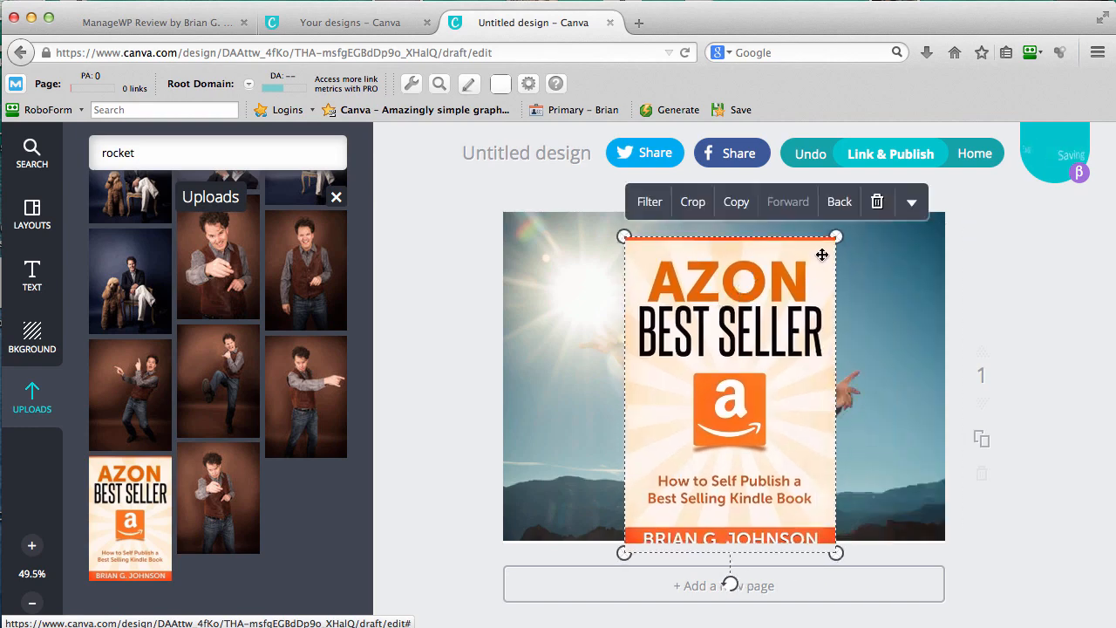
drag(834, 237, 747, 401)
drag(677, 445, 572, 397)
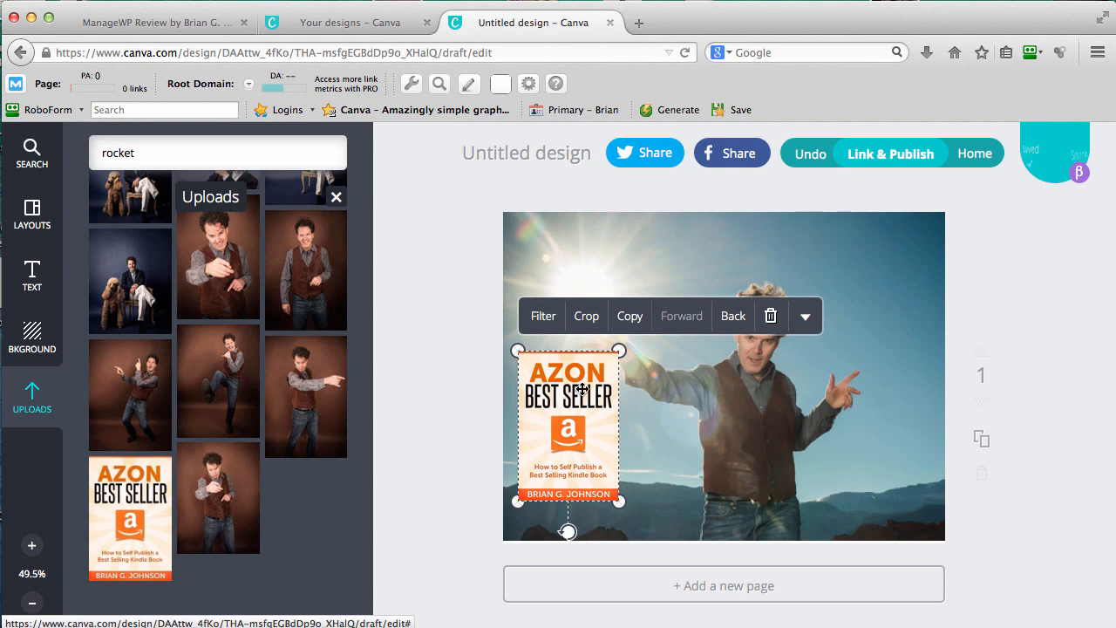
click(1033, 289)
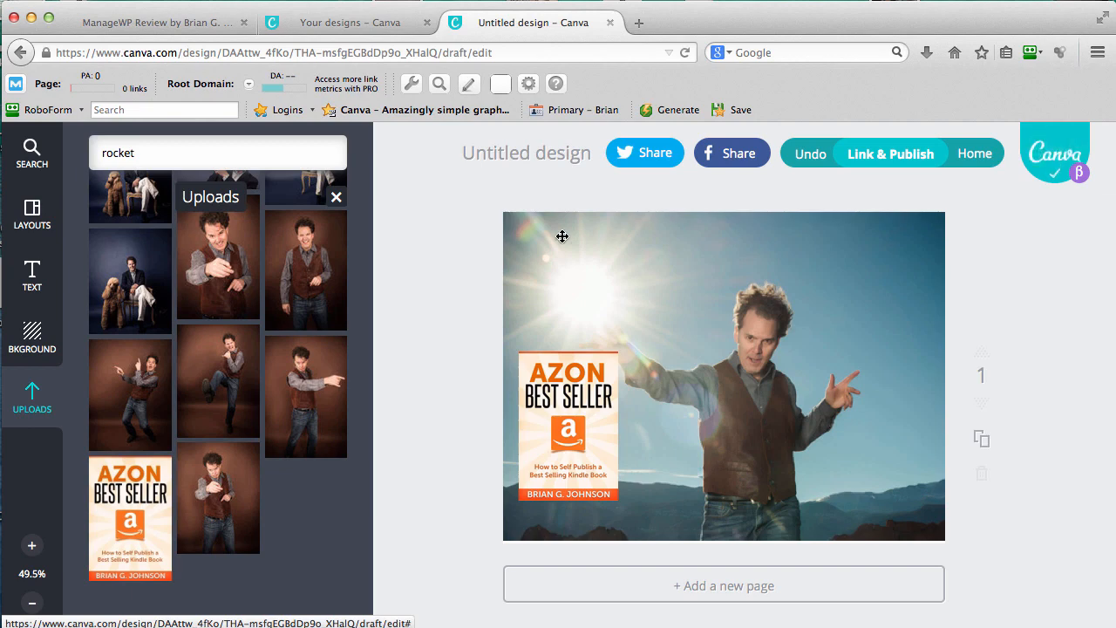
Step: Return to the designs overview and open the Facebook News Feed design with the "WordPress on Steroids" heading
scroll(371, 259, up, 10)
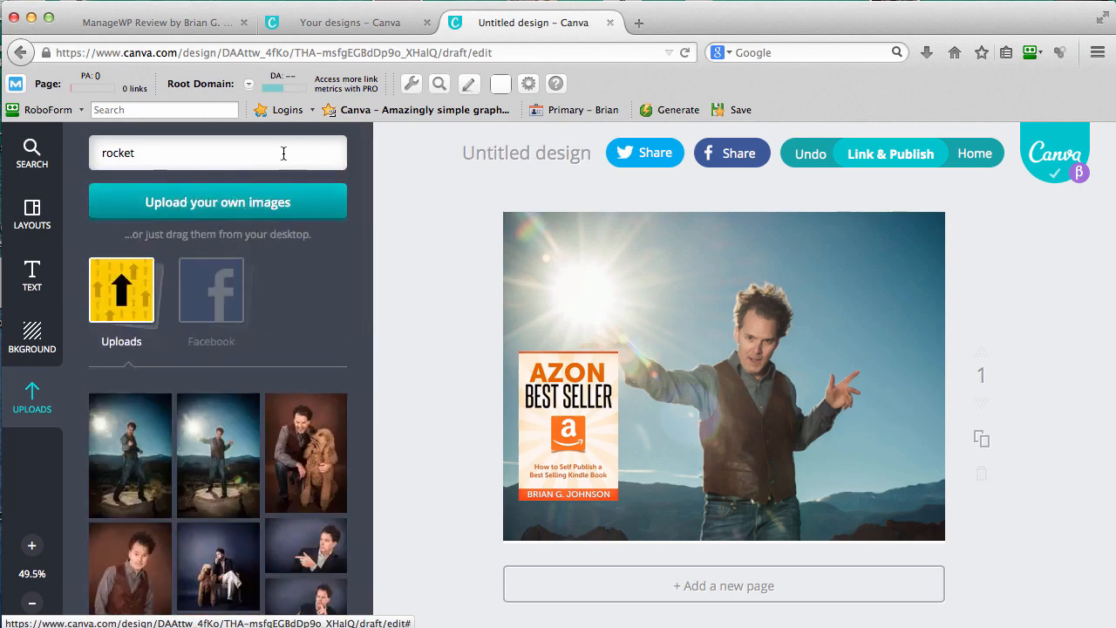
click(1043, 153)
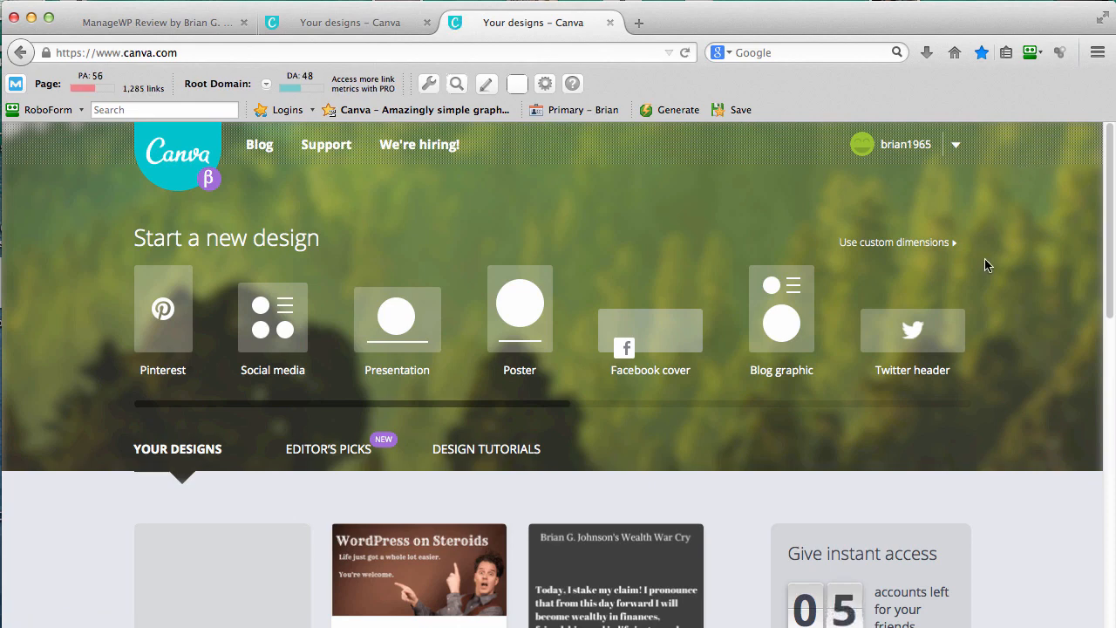
scroll(967, 379, down, 4)
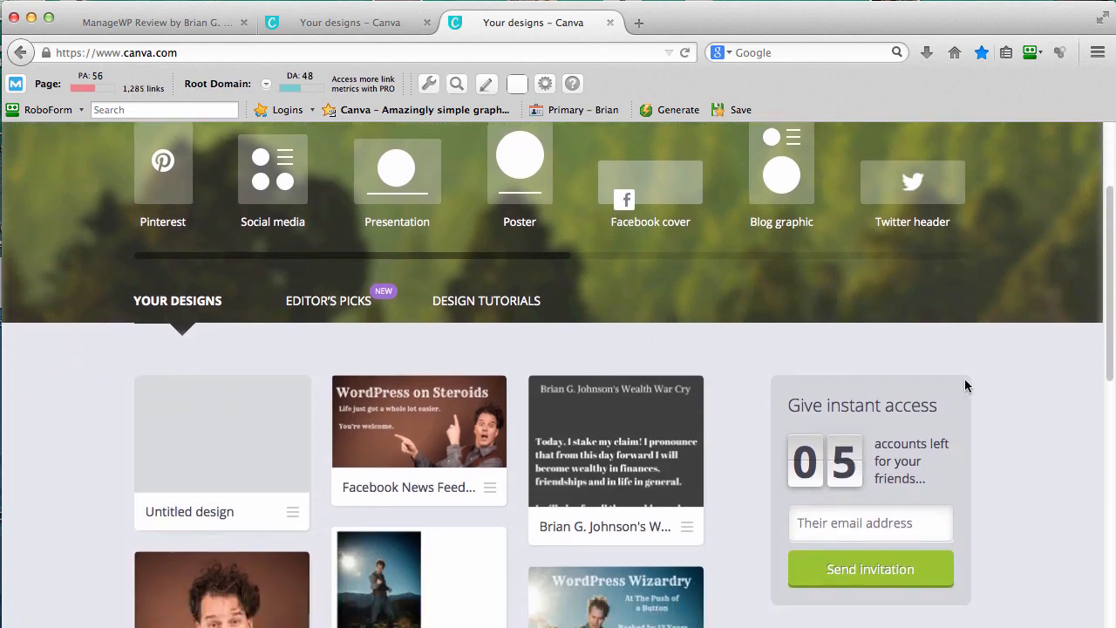
scroll(963, 381, down, 3)
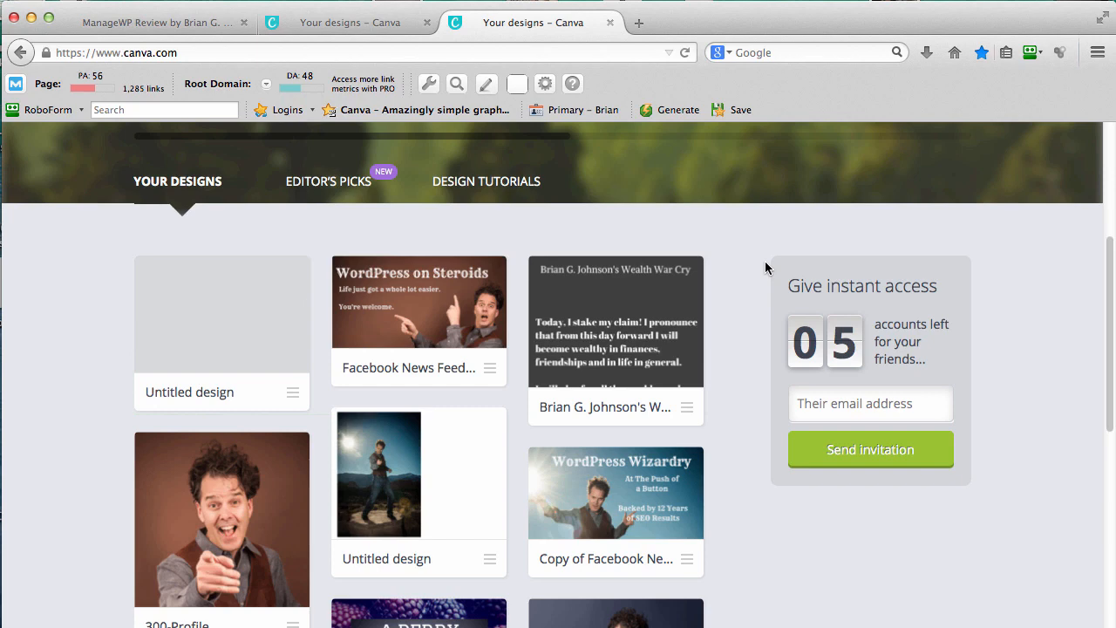
click(470, 293)
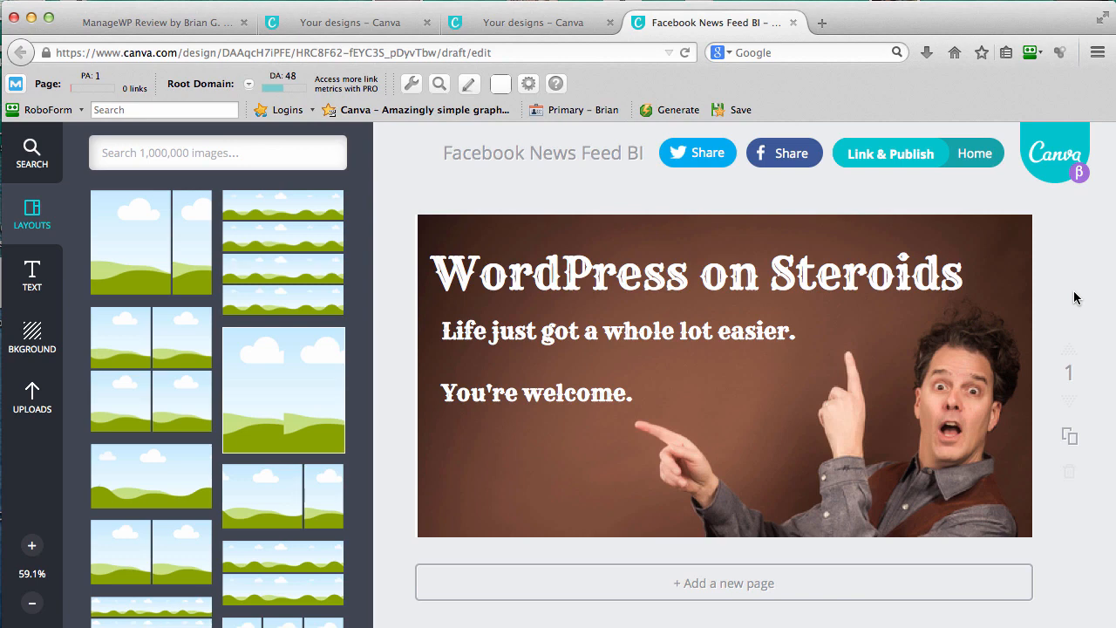
Step: Set the "WordPress on Steroids" design's background colour to green and return to the designs overview
click(29, 335)
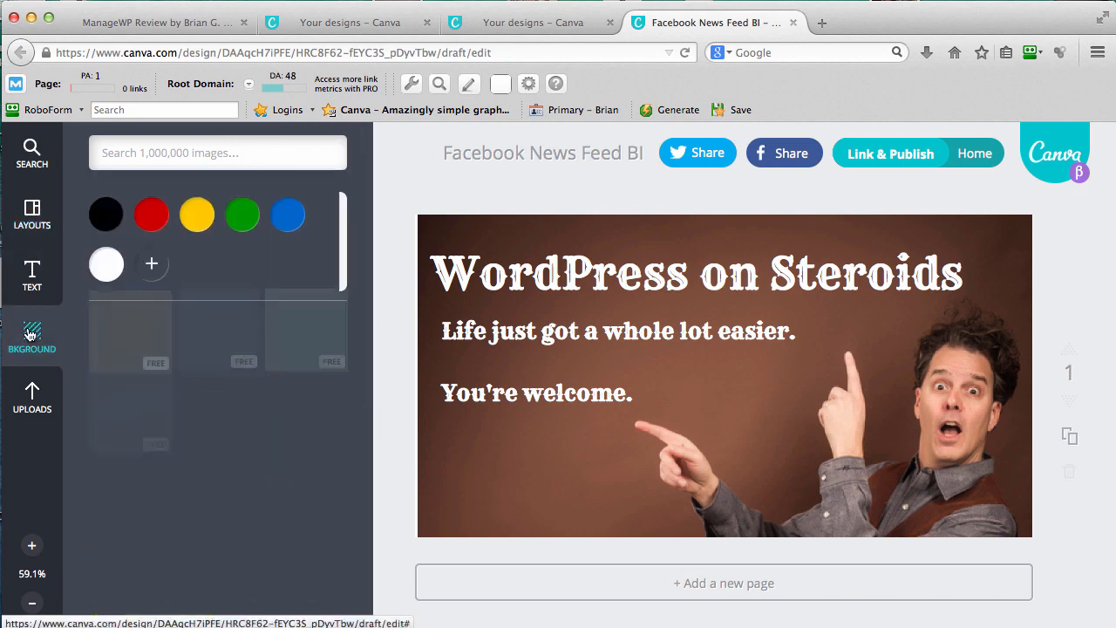
click(243, 217)
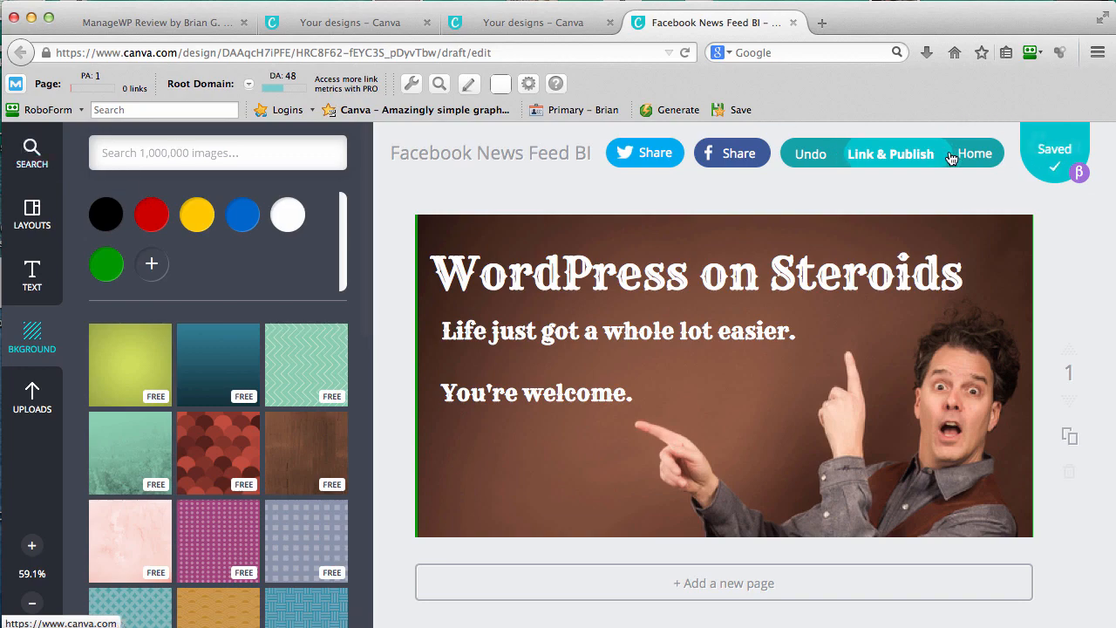
click(1039, 154)
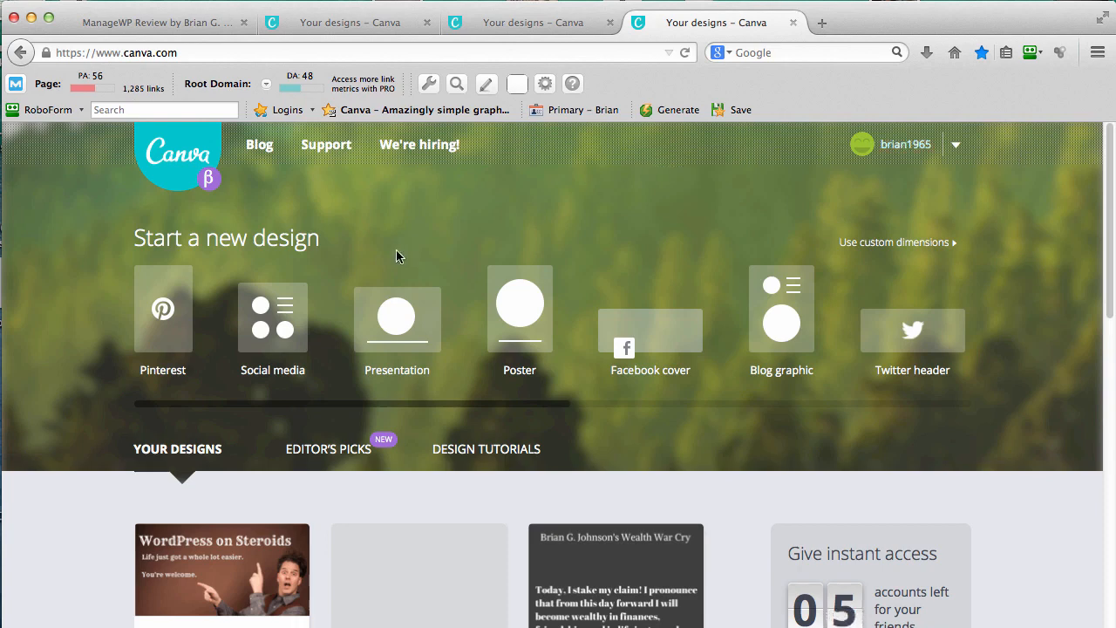
Step: Start a new Presentation design and give its page the free mint-green zigzag background
click(400, 319)
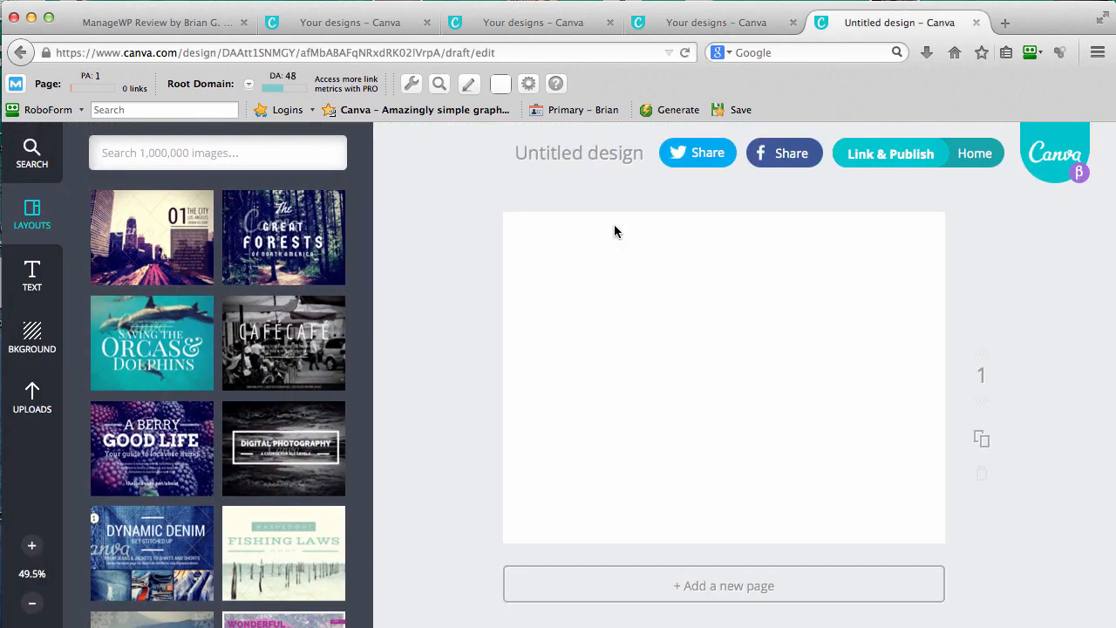
click(30, 340)
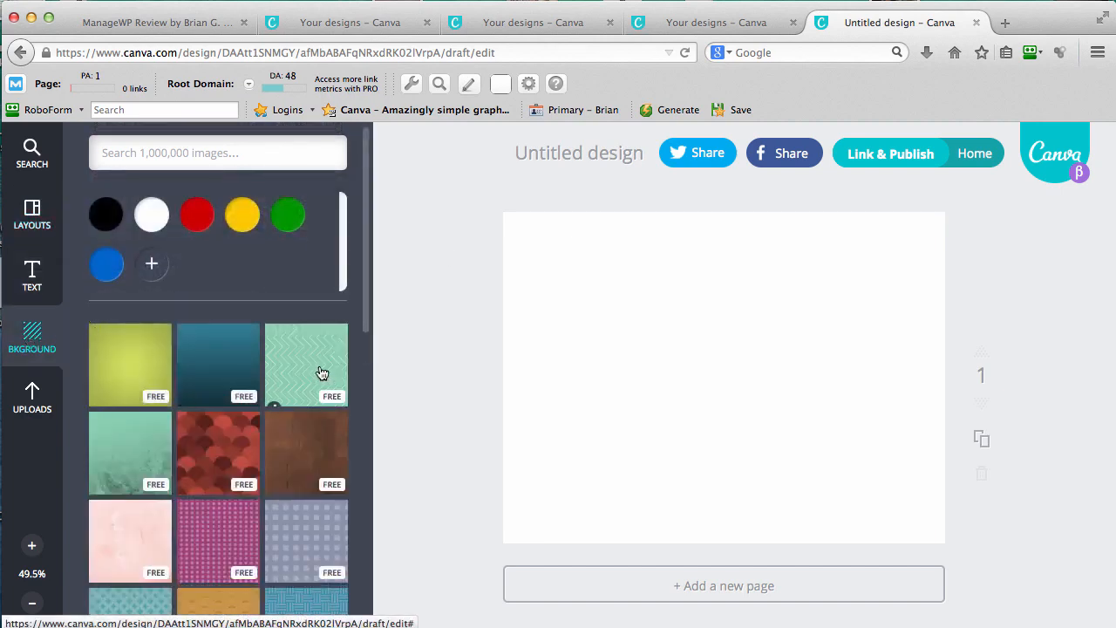
click(321, 372)
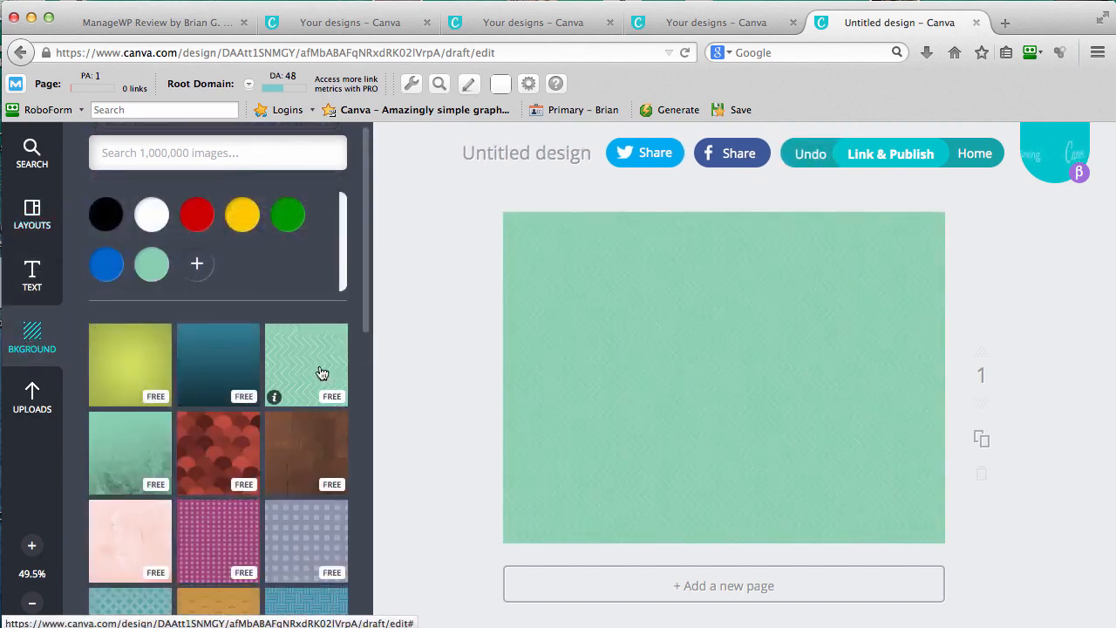
Step: Add a large heading to the page with the text "This Is An Awesome Example"
click(33, 278)
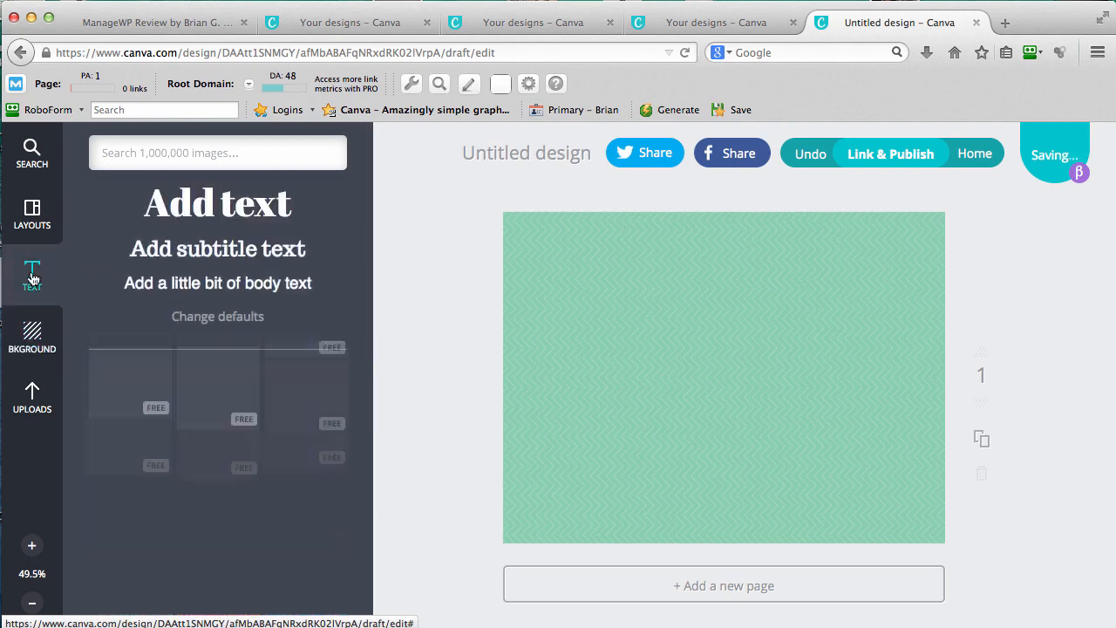
click(181, 201)
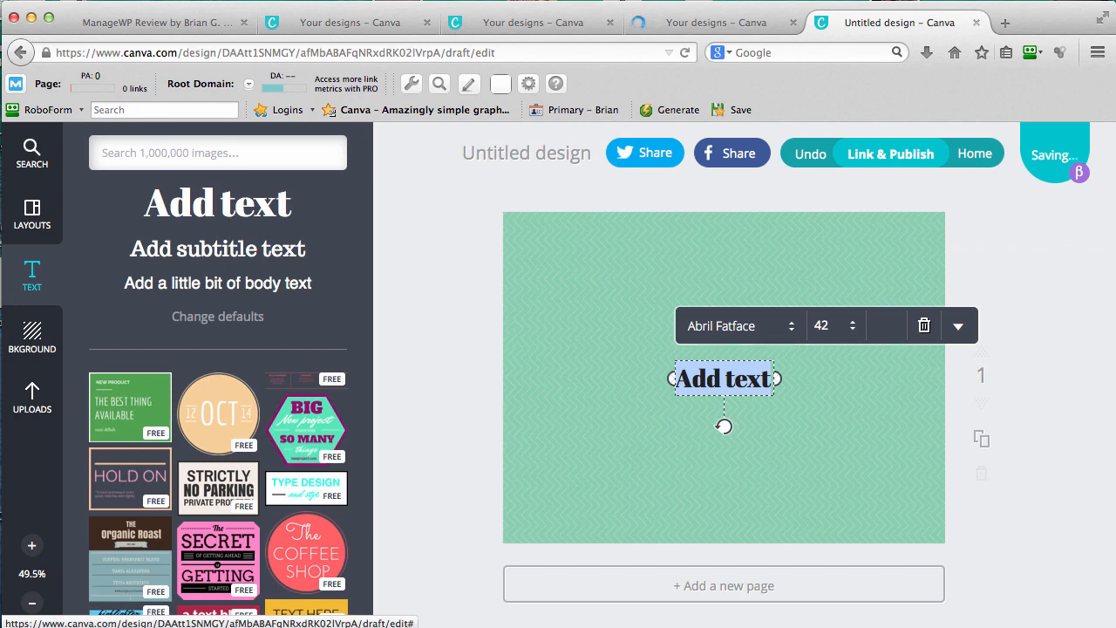
text(This)
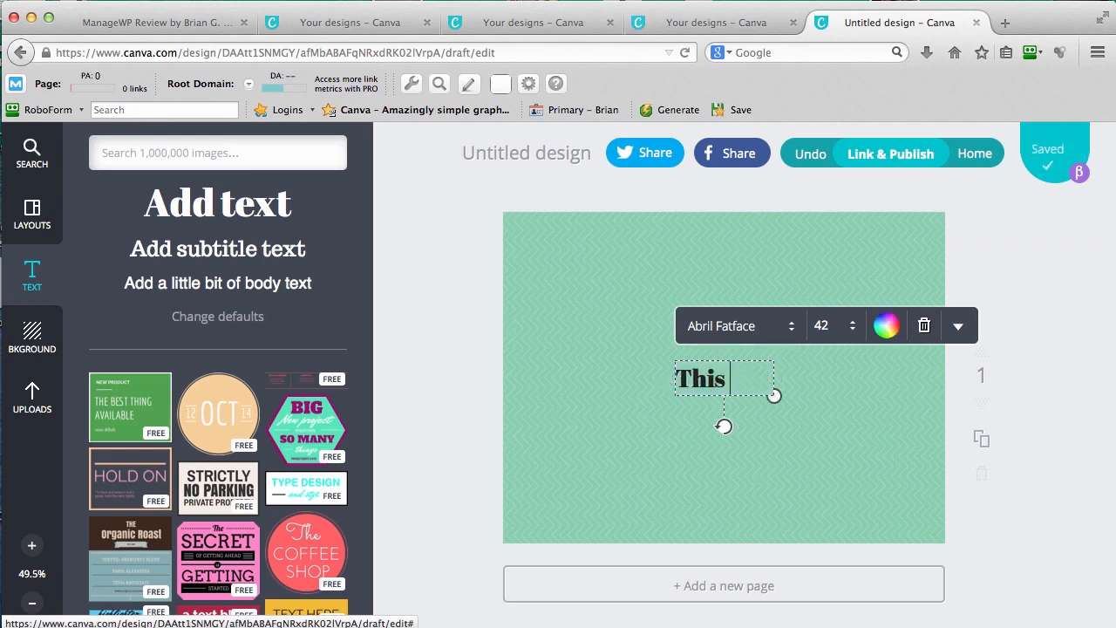
text( Is An)
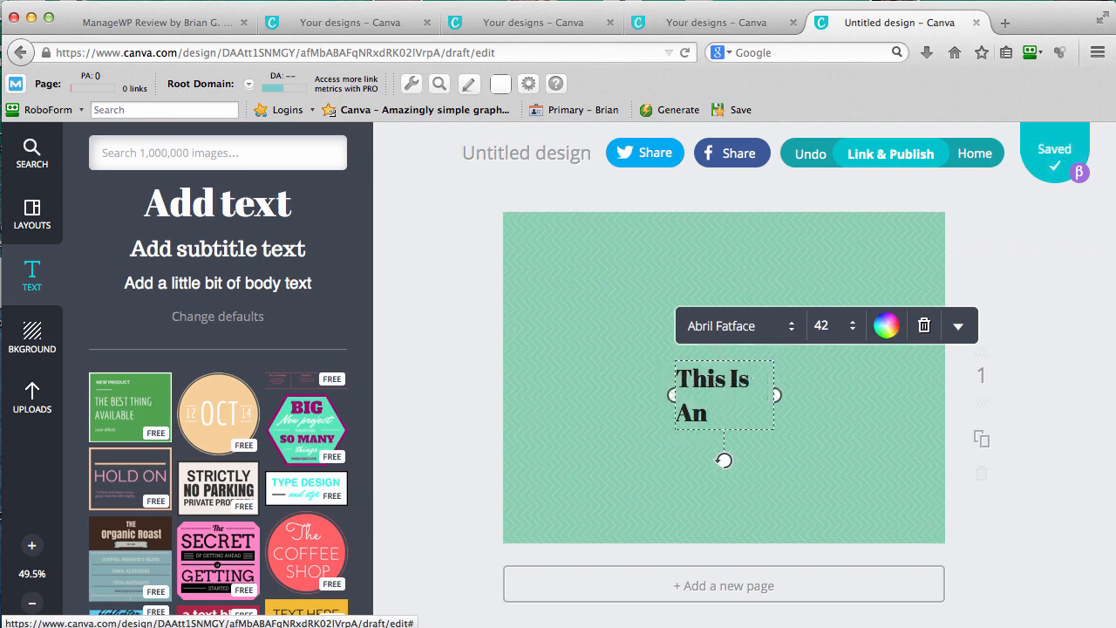
text( Awesome Exa)
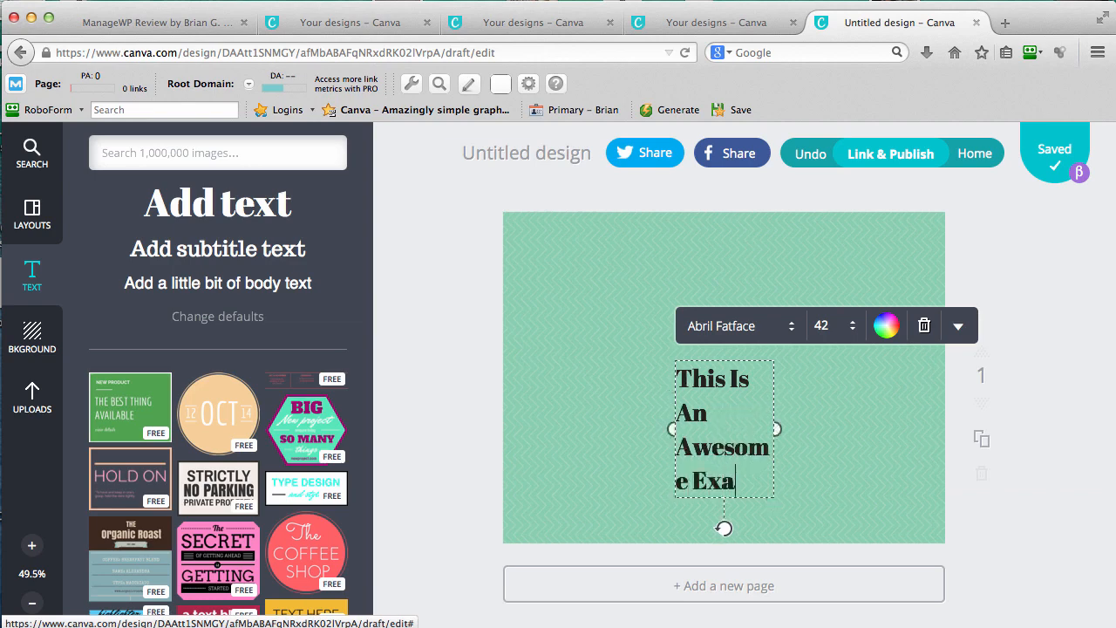
text(mple)
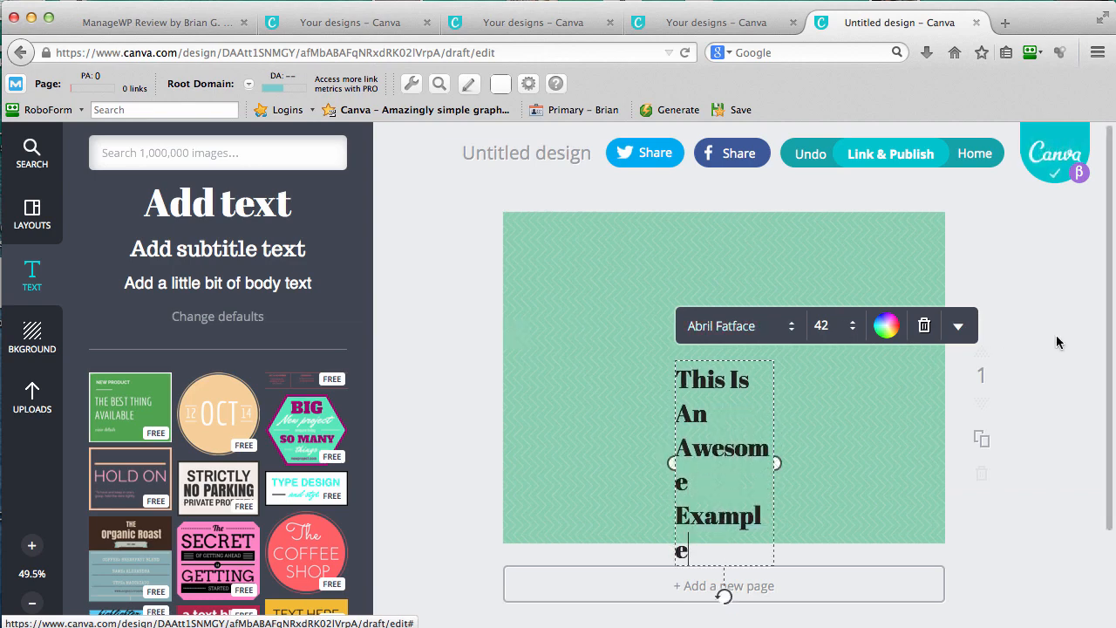
Step: Widen the heading's text box in both directions so it fits on one line, and move it near the page's upper edge
click(1057, 342)
click(730, 449)
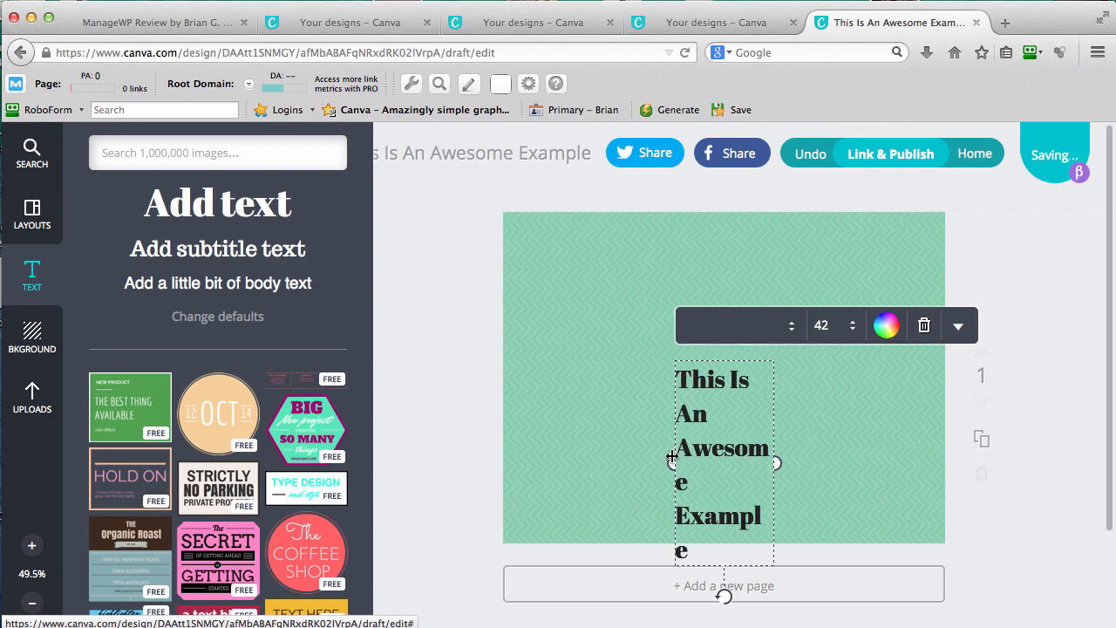
drag(672, 456, 538, 451)
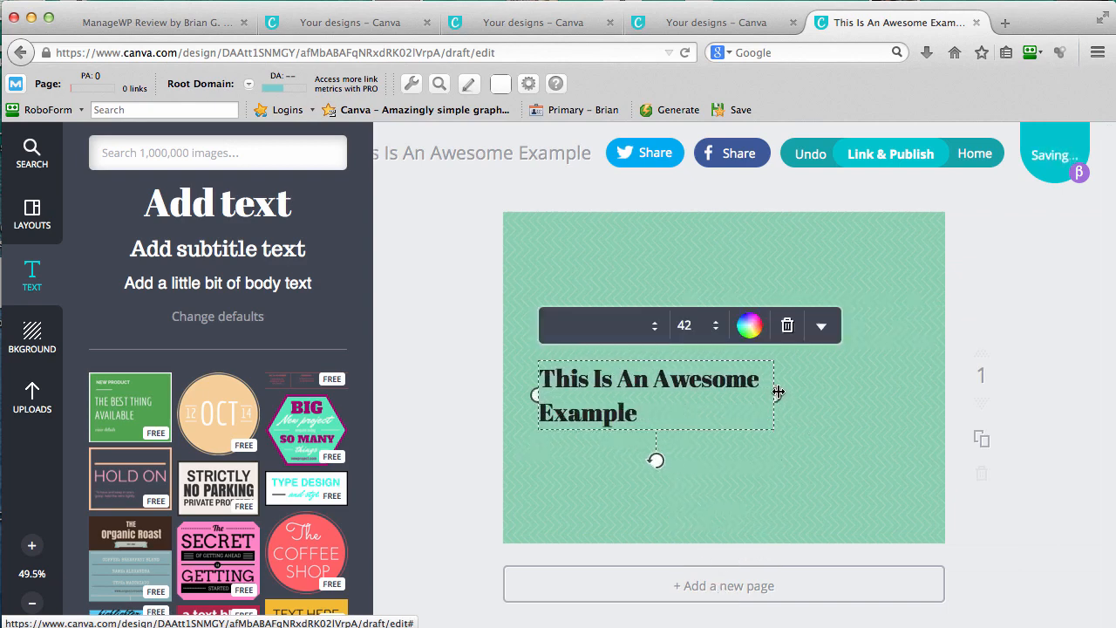
drag(773, 396, 911, 380)
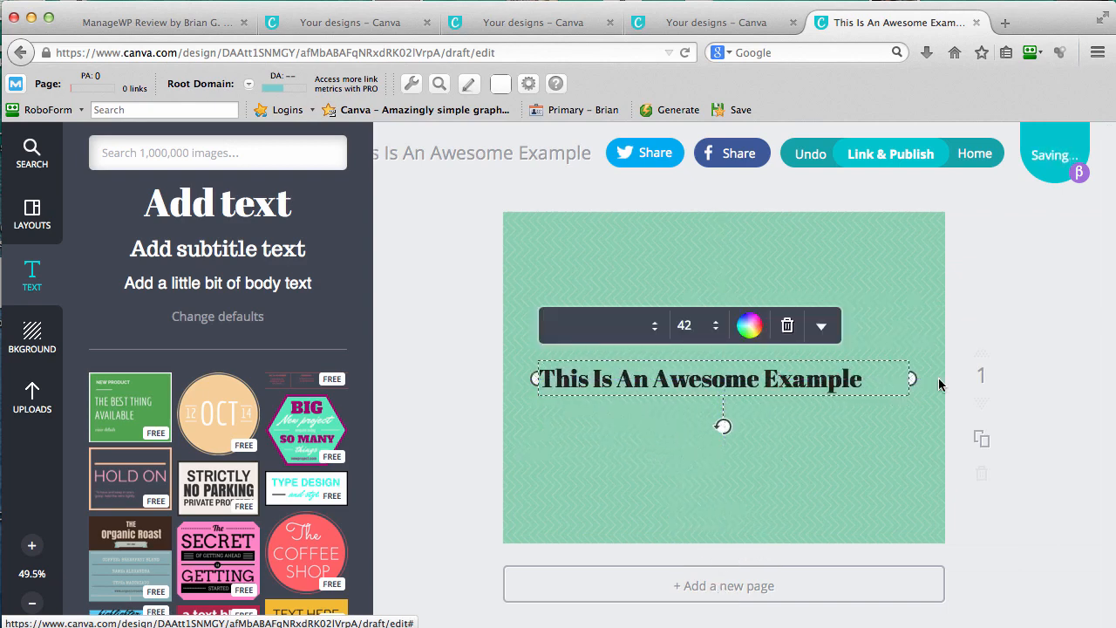
click(1036, 471)
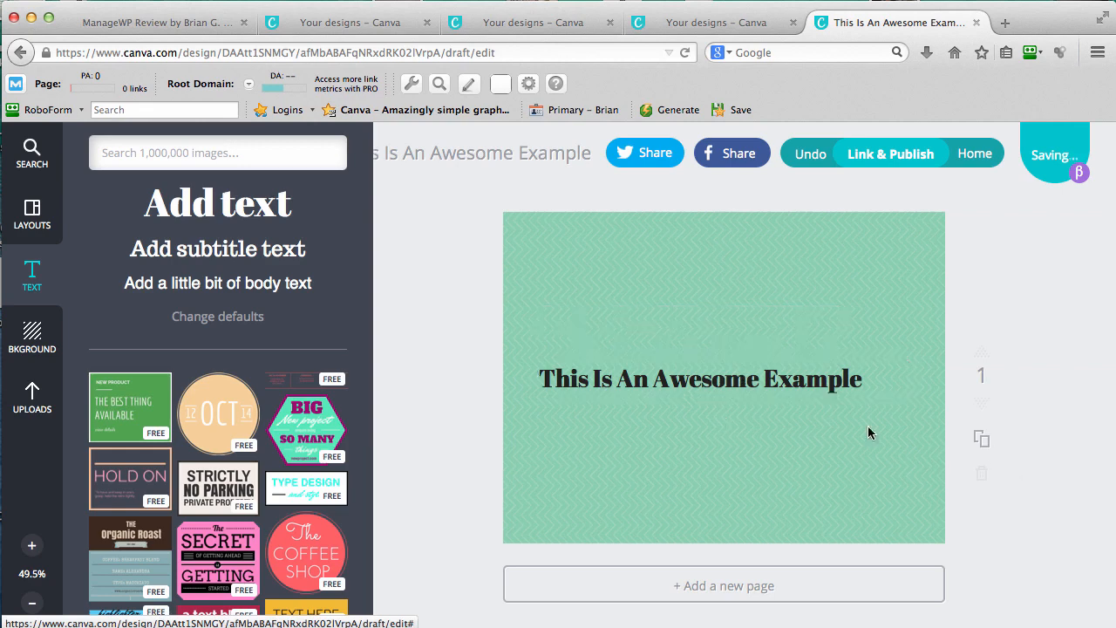
drag(734, 378, 748, 263)
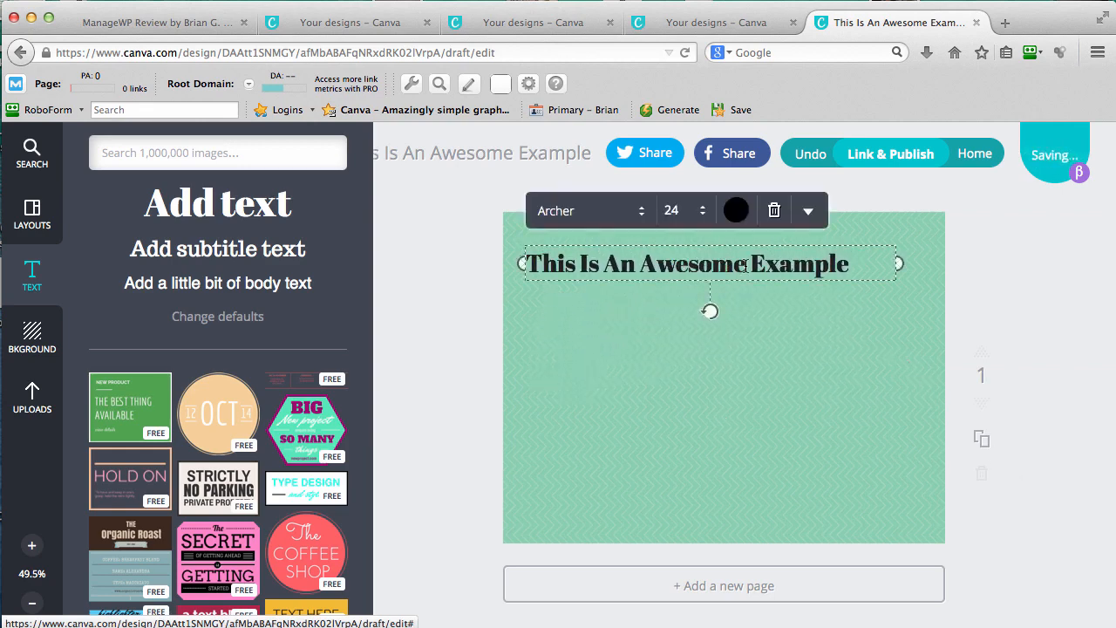
Step: Set the heading's font to Black Ops One and widen its text box until the heading fits on one line
click(641, 218)
scroll(646, 274, down, 3)
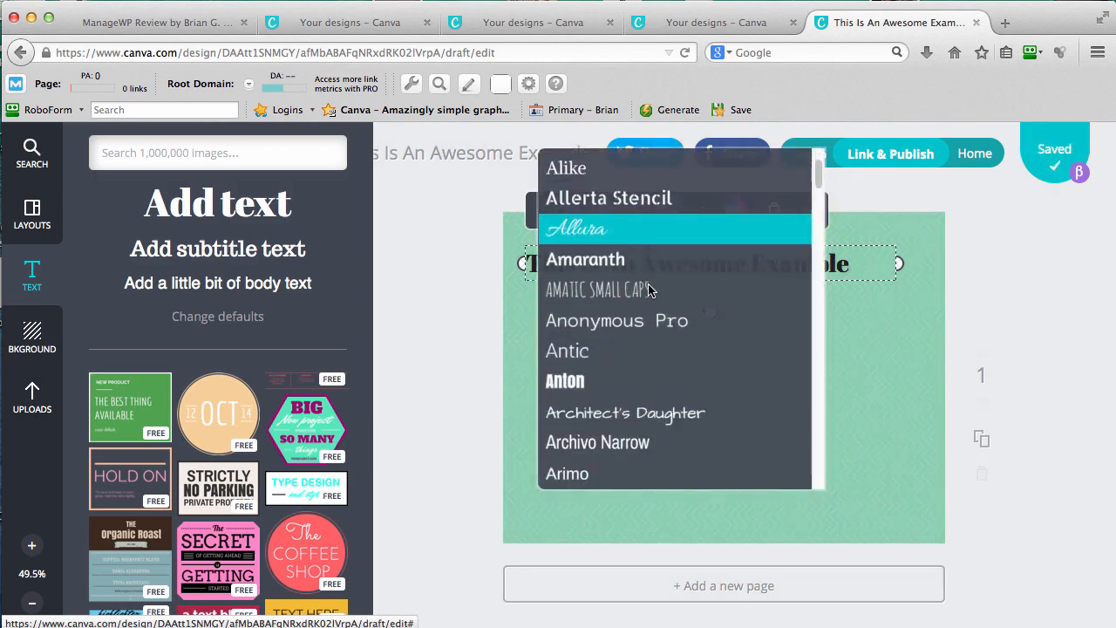
scroll(648, 290, down, 7)
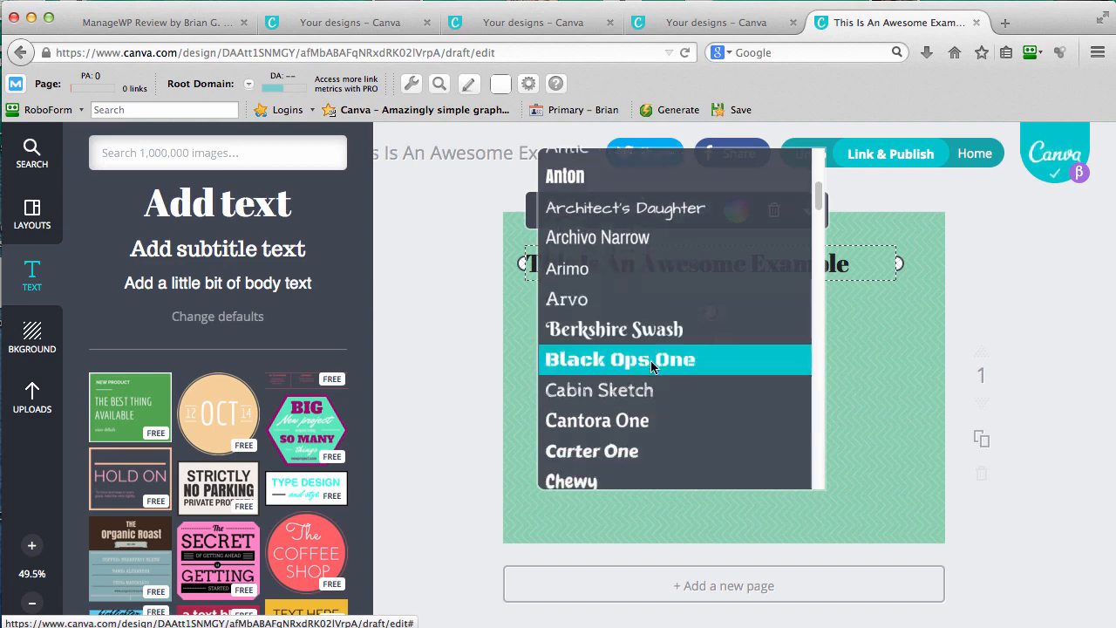
click(651, 362)
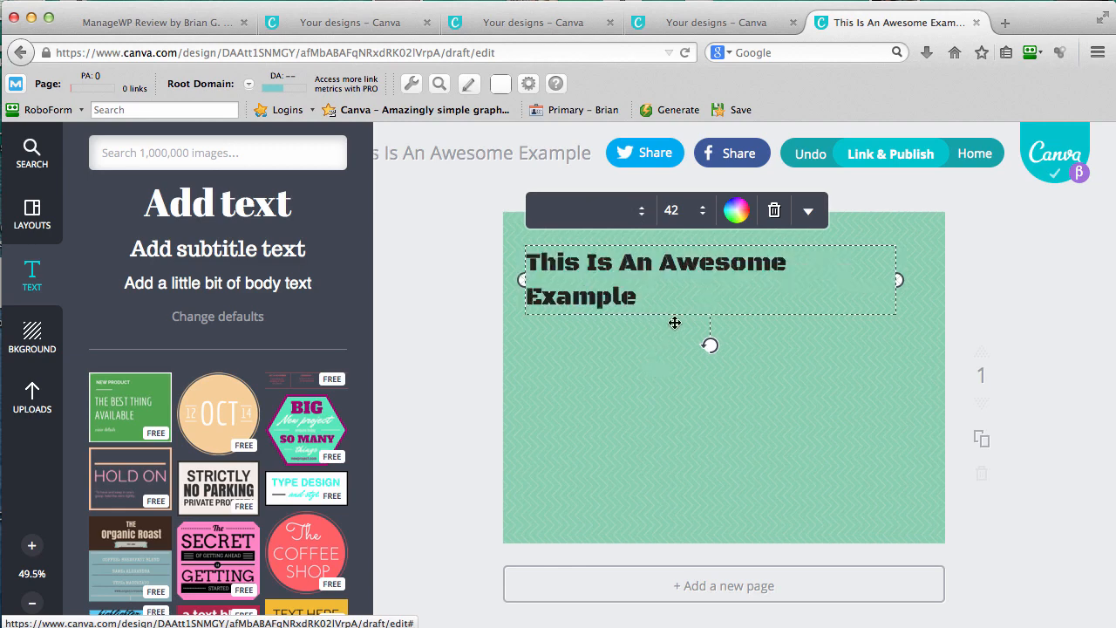
drag(896, 290, 934, 279)
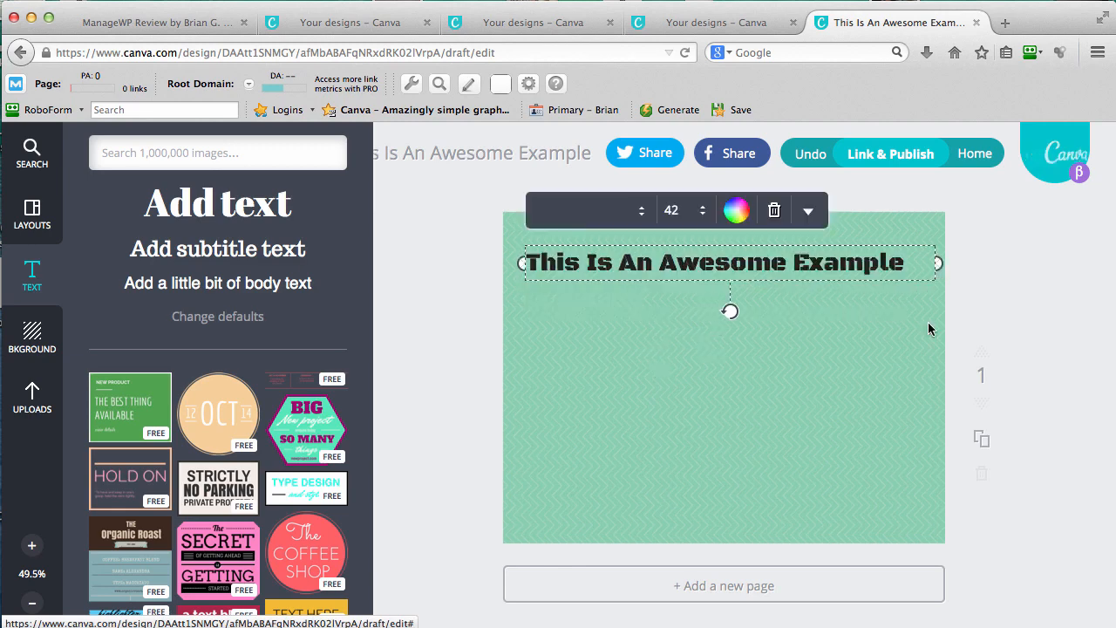
Step: Change the heading's font to Diplomata SC
click(641, 210)
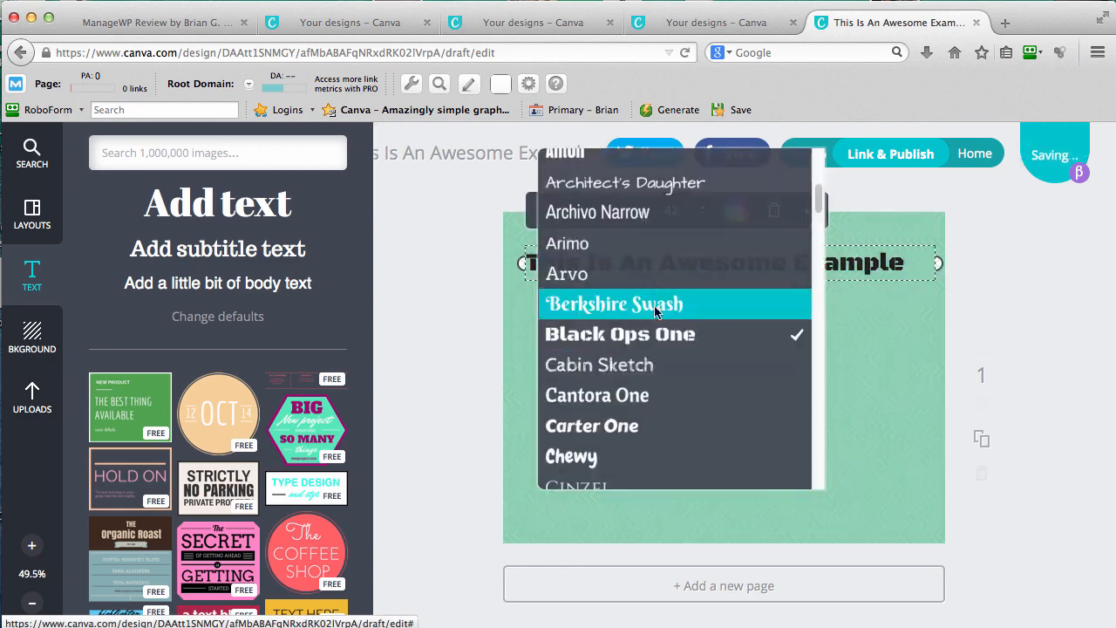
scroll(663, 347, down, 5)
scroll(661, 347, down, 3)
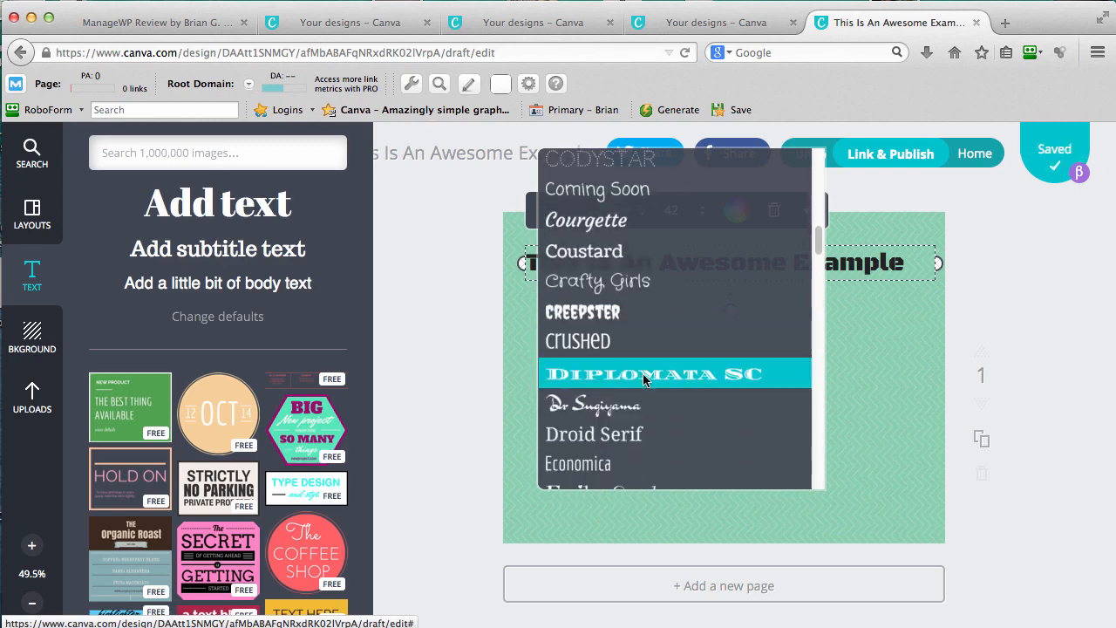
click(643, 375)
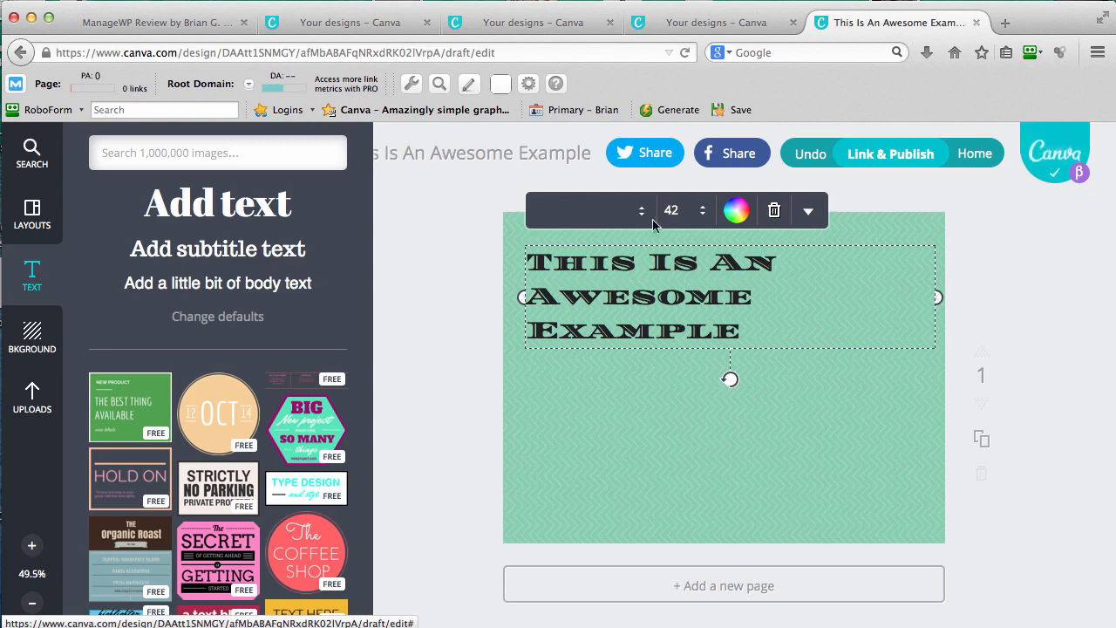
Step: Color the heading text white, reduce its font size to 28, and deselect it
click(737, 212)
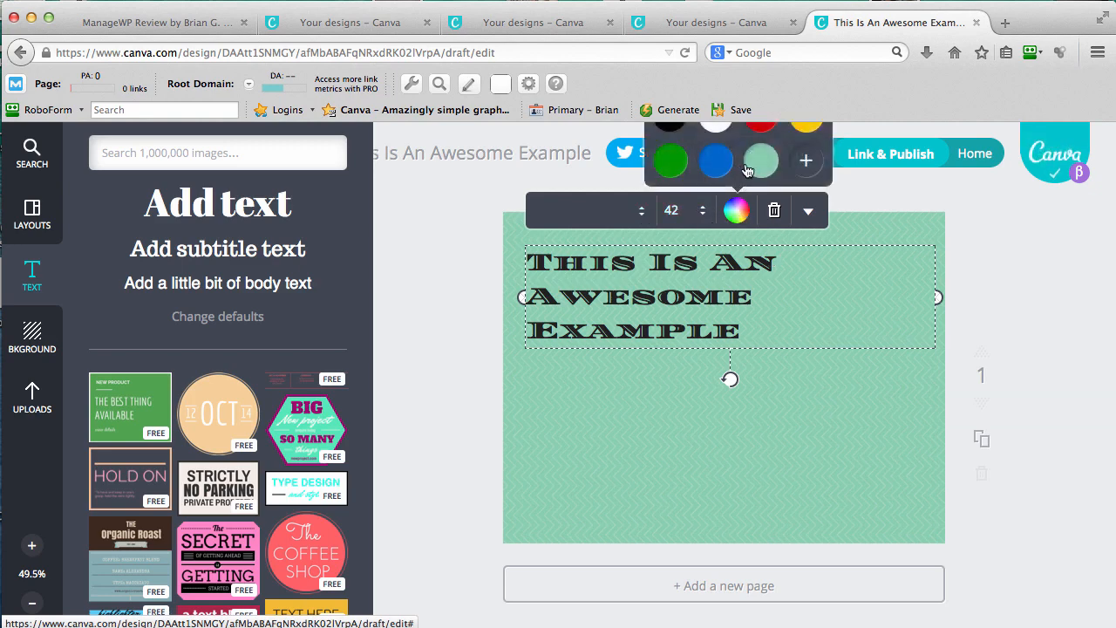
click(721, 133)
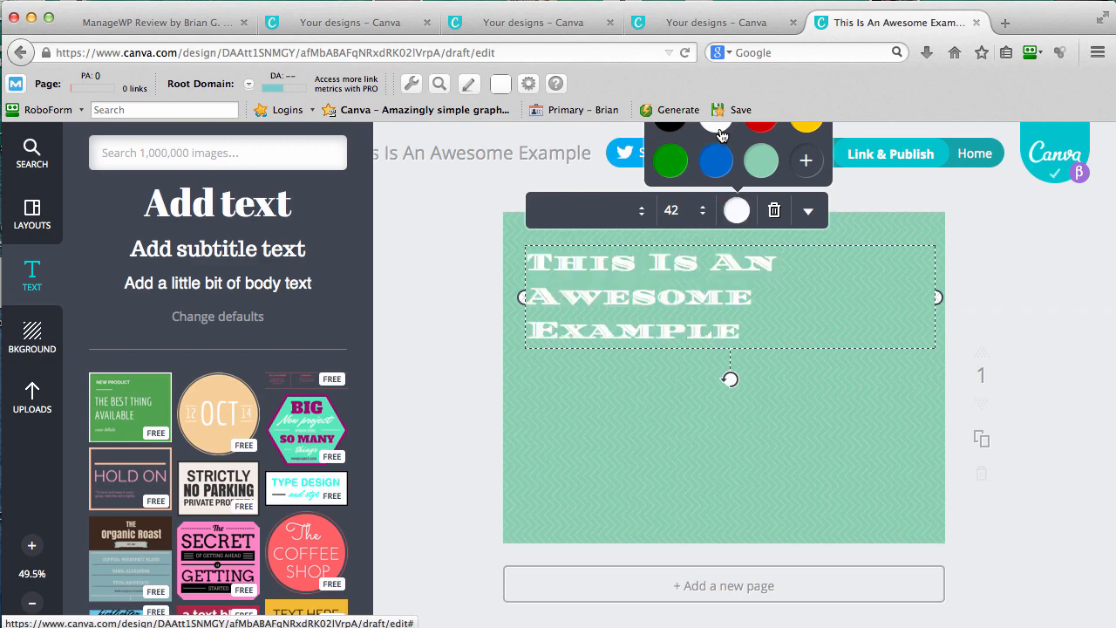
click(702, 212)
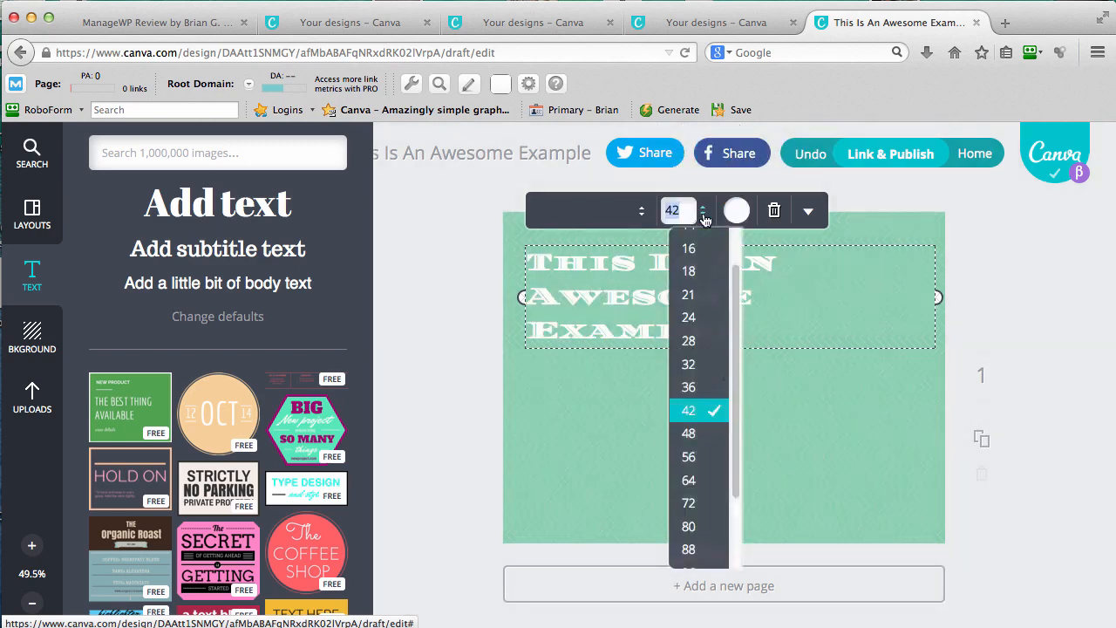
click(698, 365)
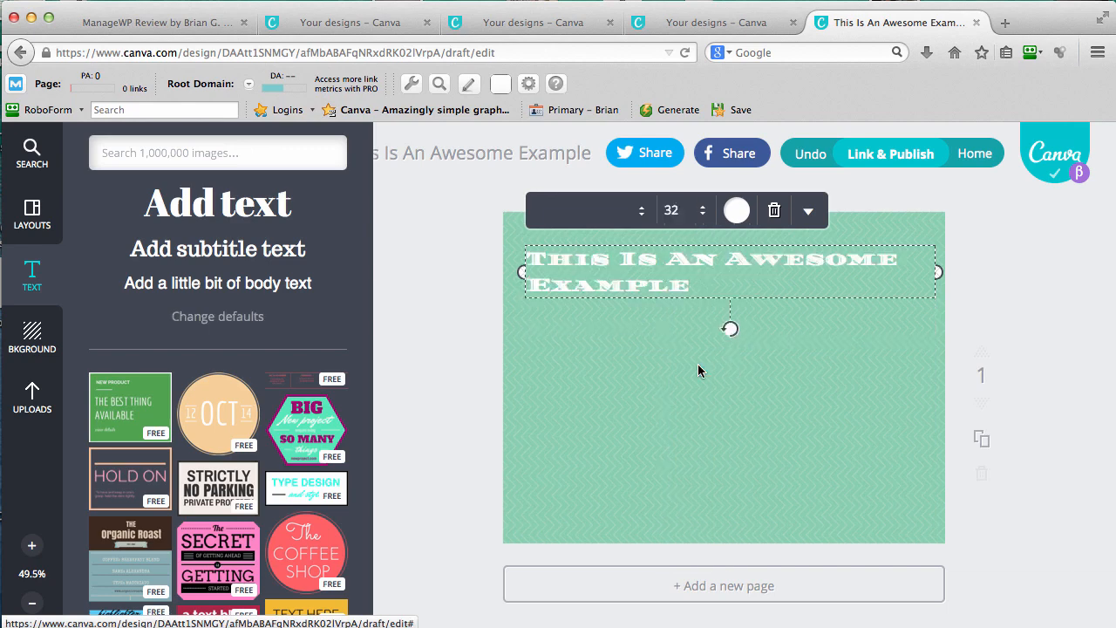
click(703, 213)
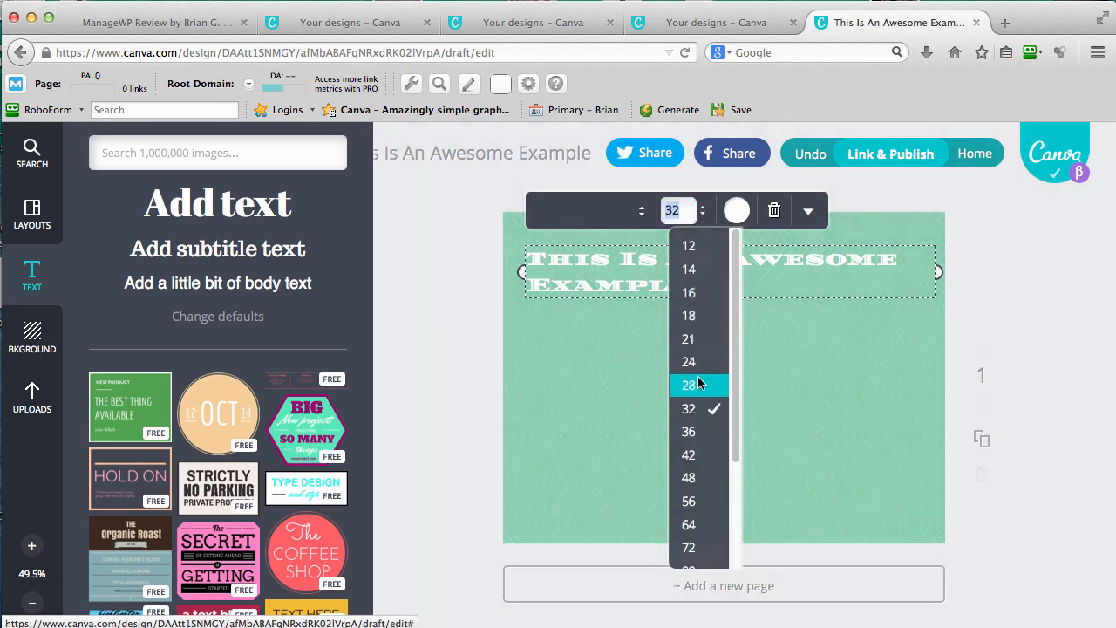
click(696, 384)
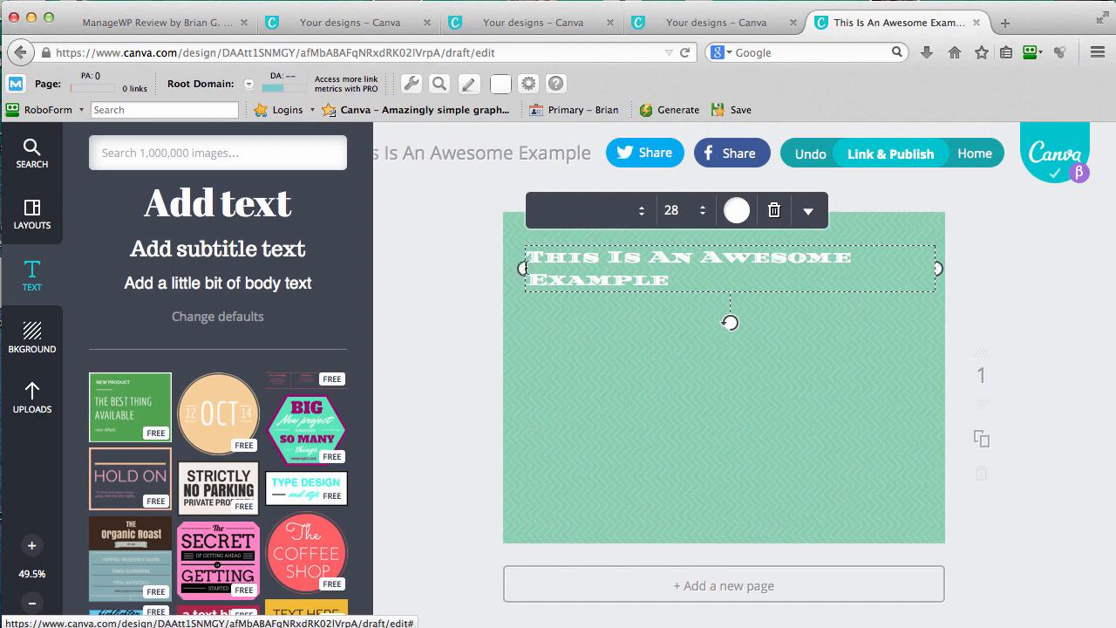
mouse_move(521, 268)
mouse_down()
mouse_move(456, 264)
mouse_move(523, 266)
mouse_up()
click(987, 313)
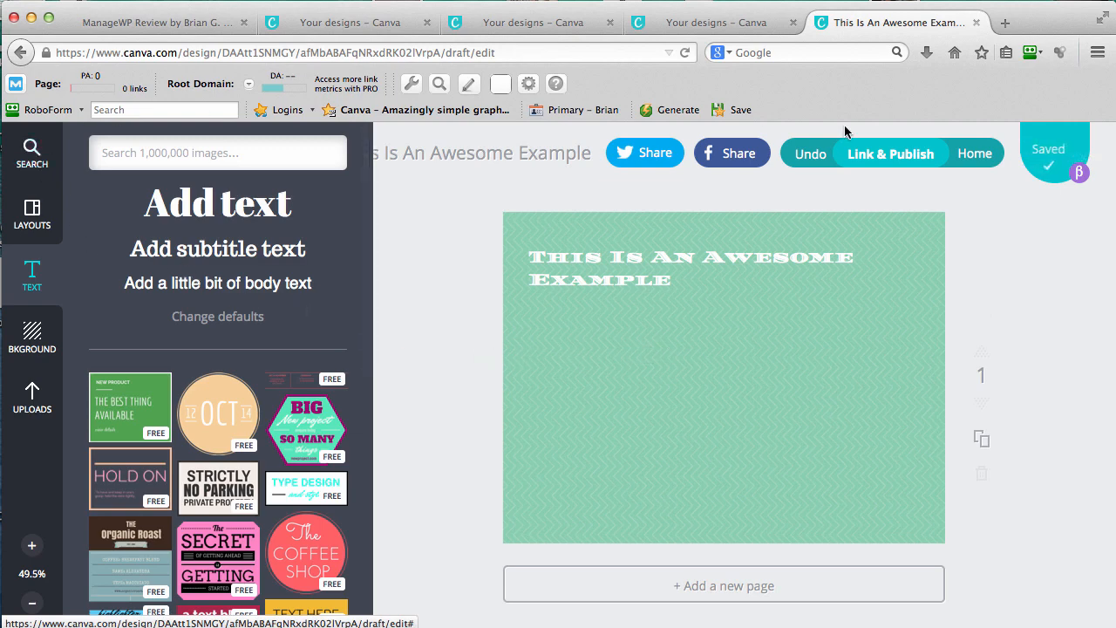
Step: Return to the home page and create a new design with custom dimensions of 900 × 180 px
click(1055, 146)
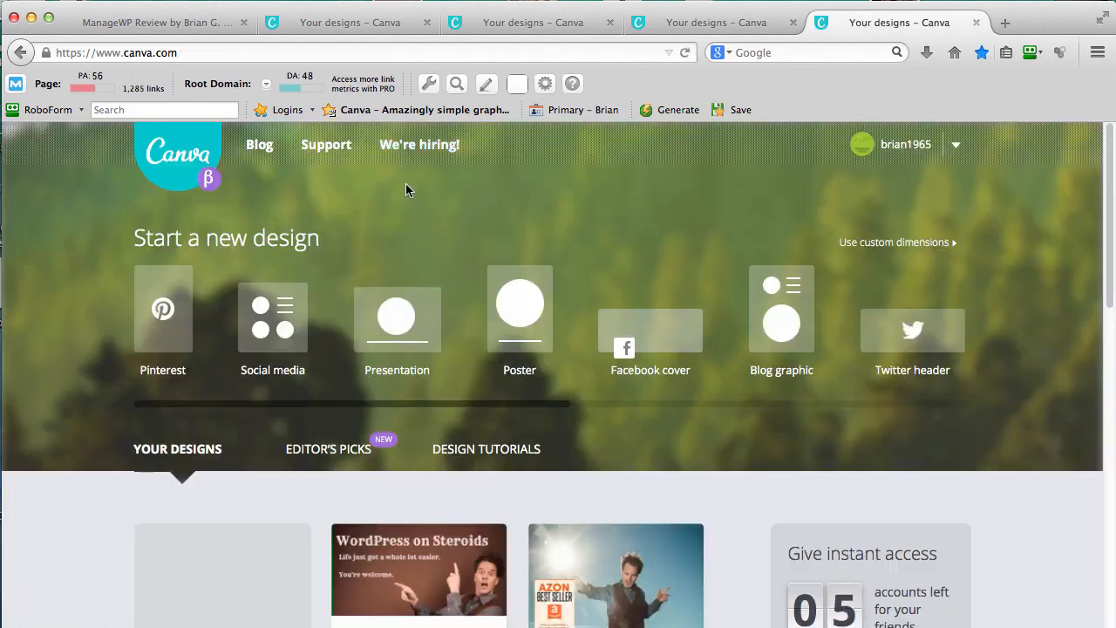
click(879, 244)
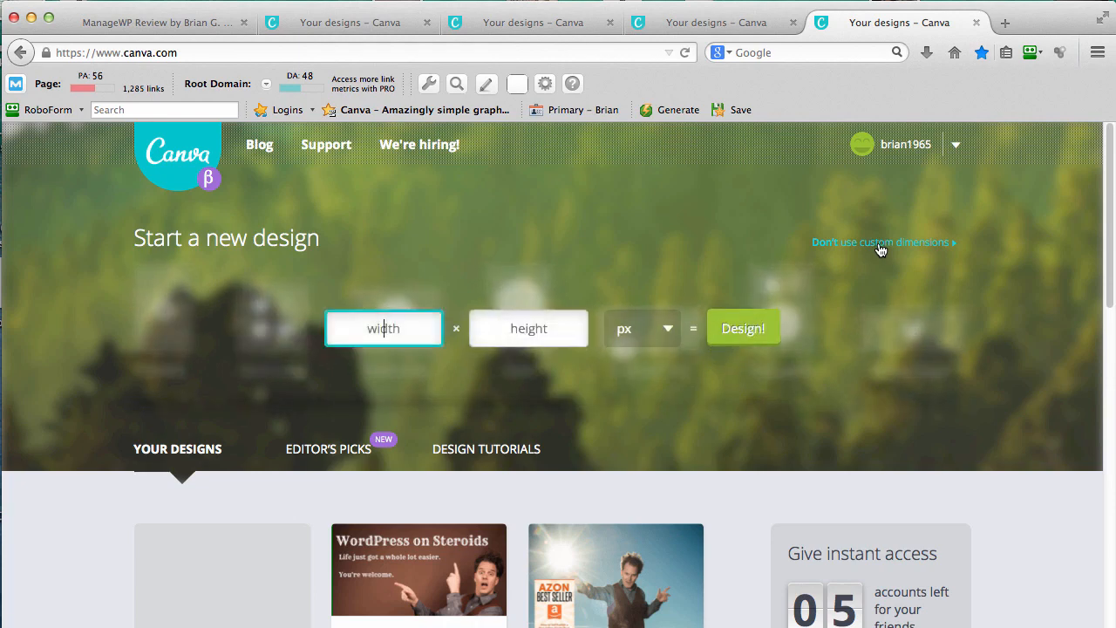
text(900)
click(540, 322)
text(180)
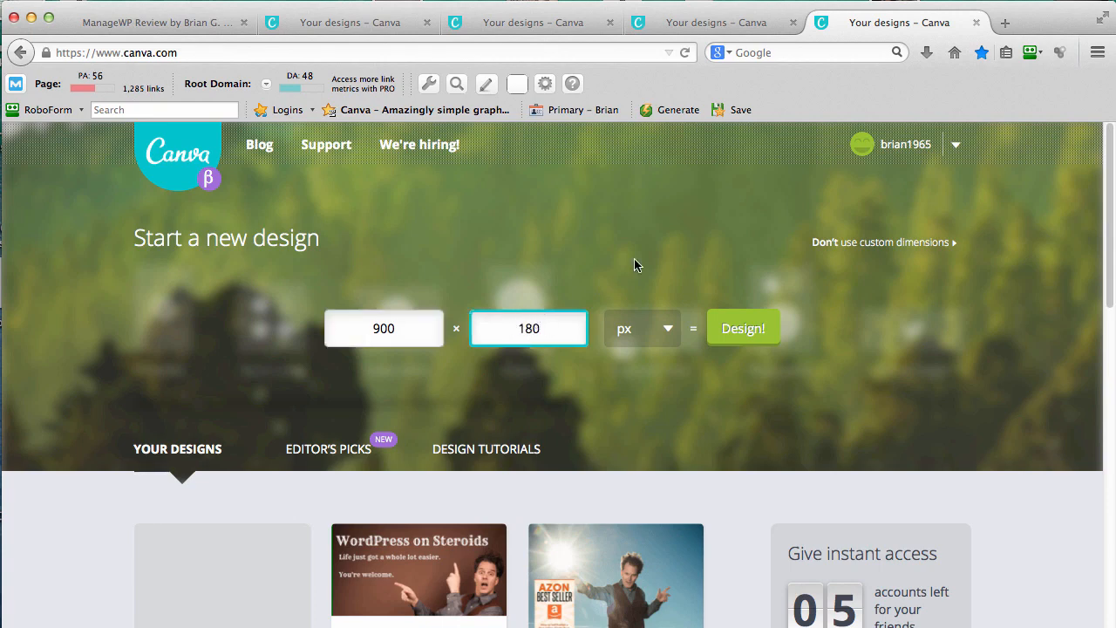
click(755, 331)
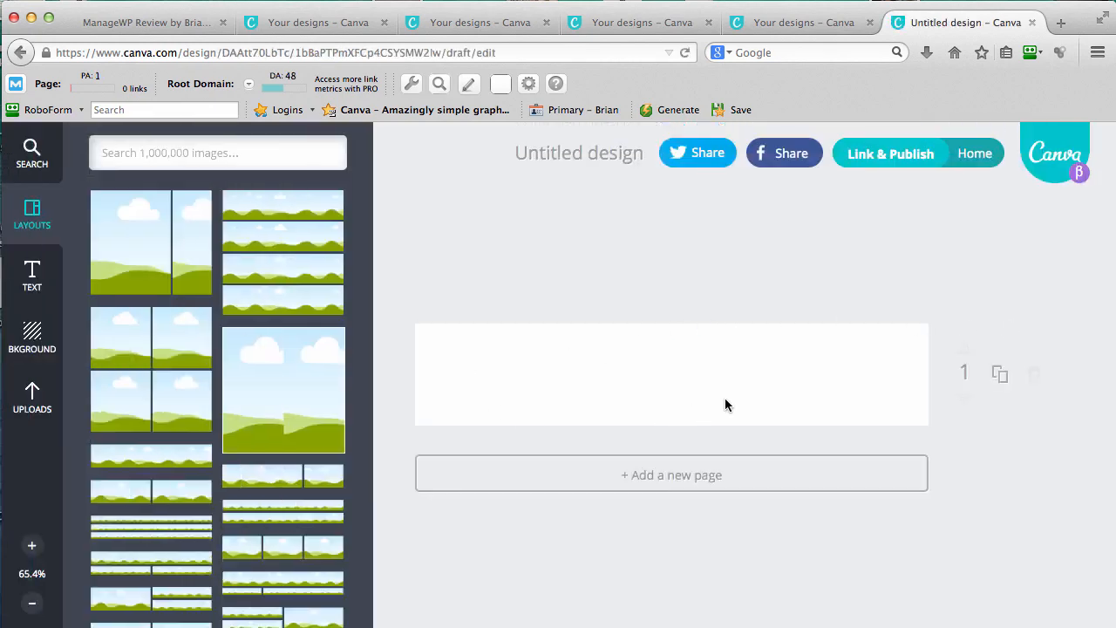
Step: Browse the backgrounds and apply the grey photo of blurred light circles to the blank banner page
click(42, 342)
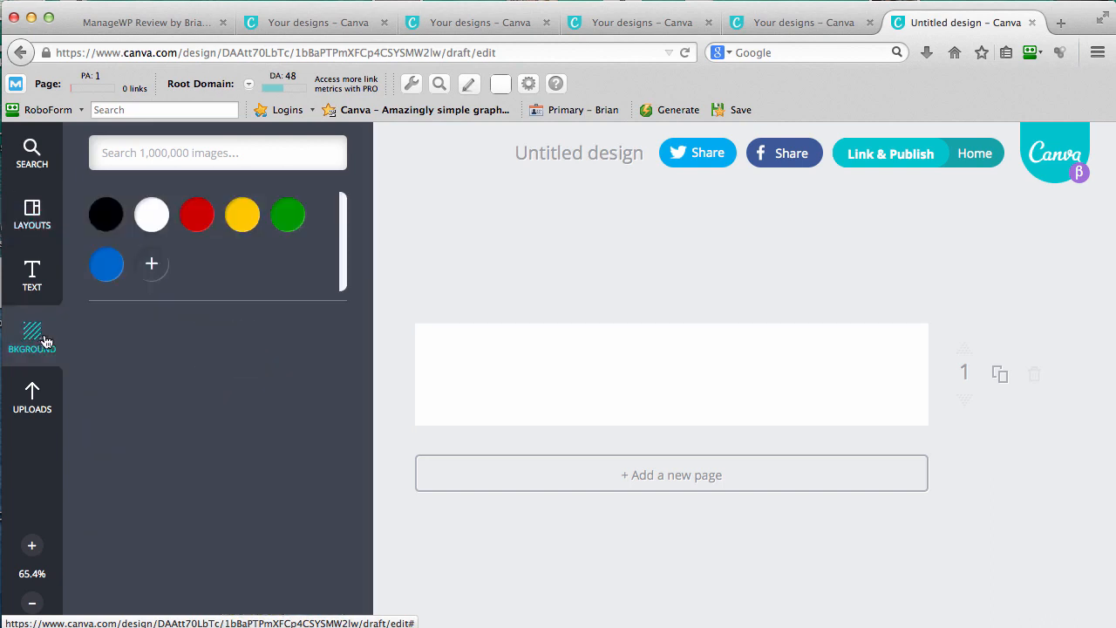
scroll(201, 368, down, 10)
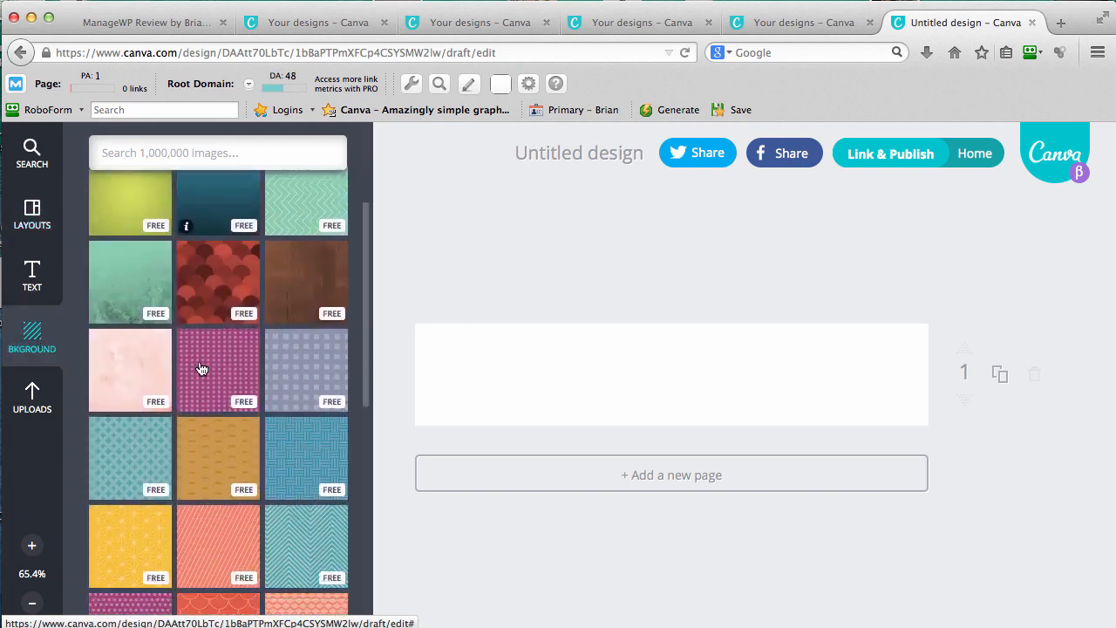
scroll(200, 369, down, 5)
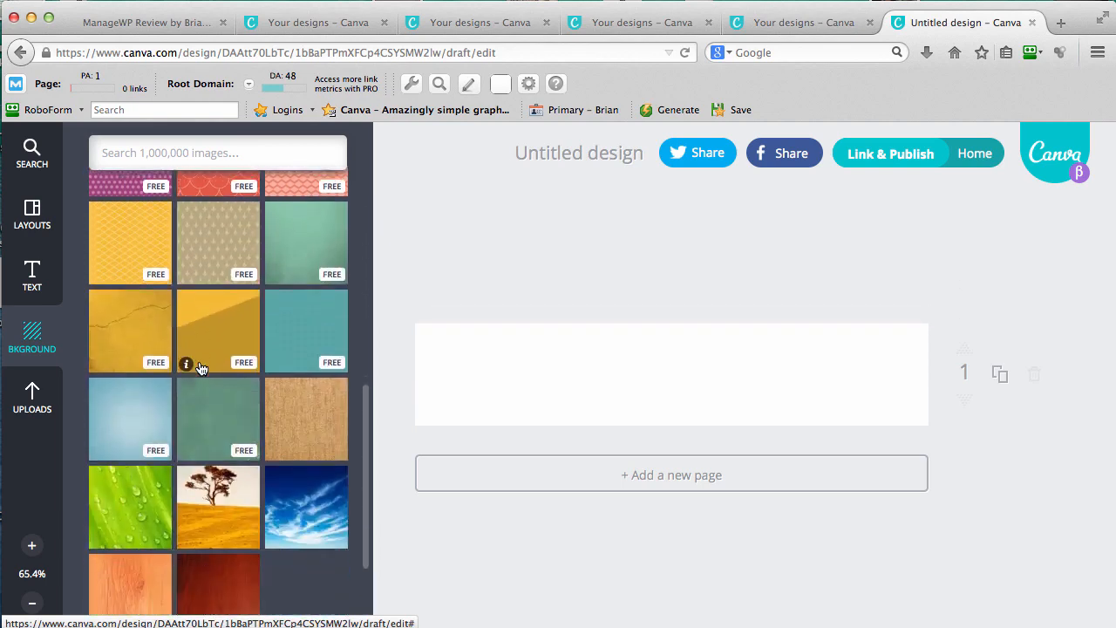
scroll(200, 369, down, 5)
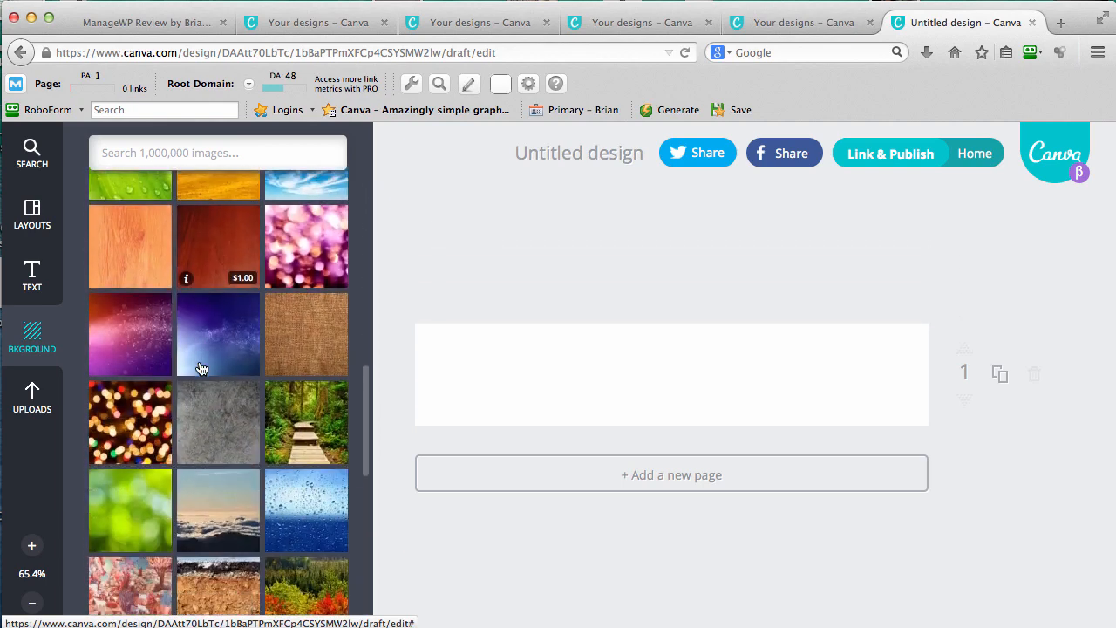
scroll(200, 367, down, 5)
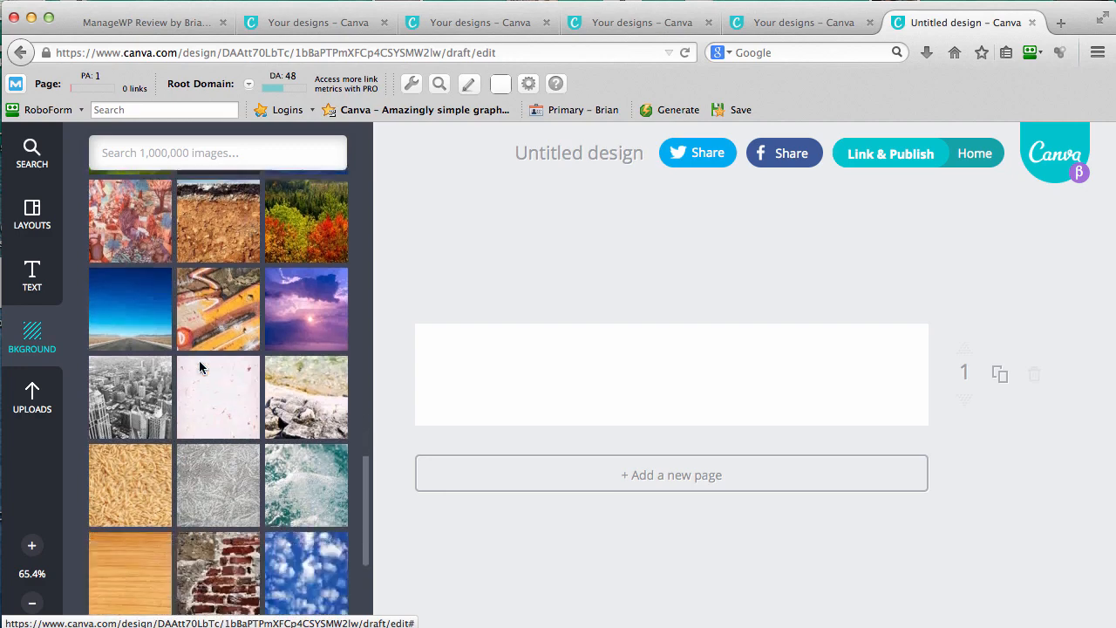
scroll(201, 369, down, 3)
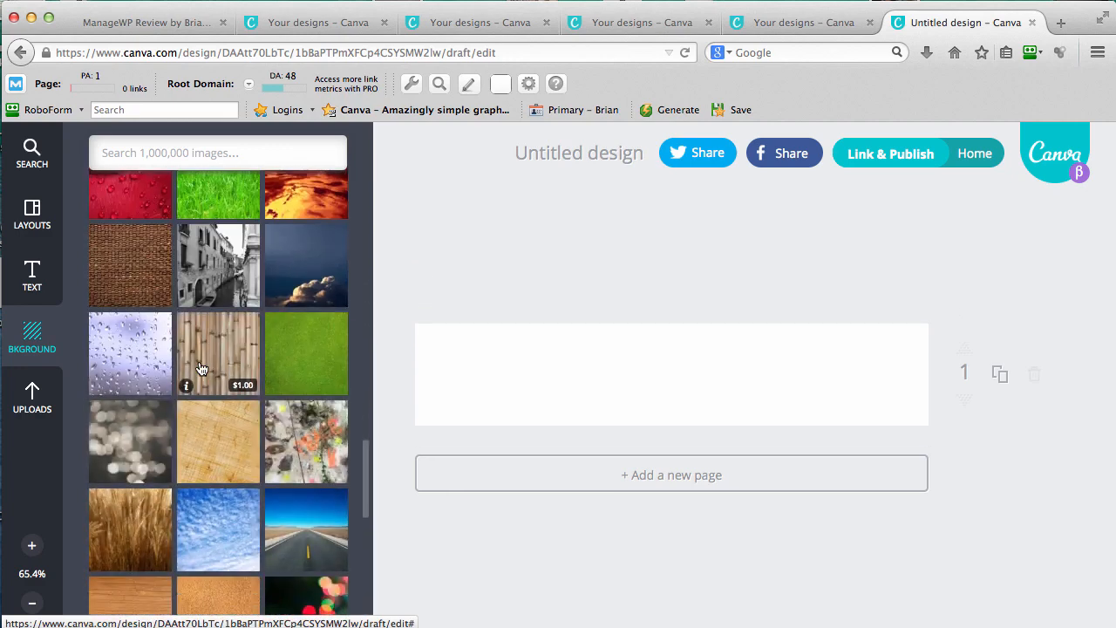
click(125, 448)
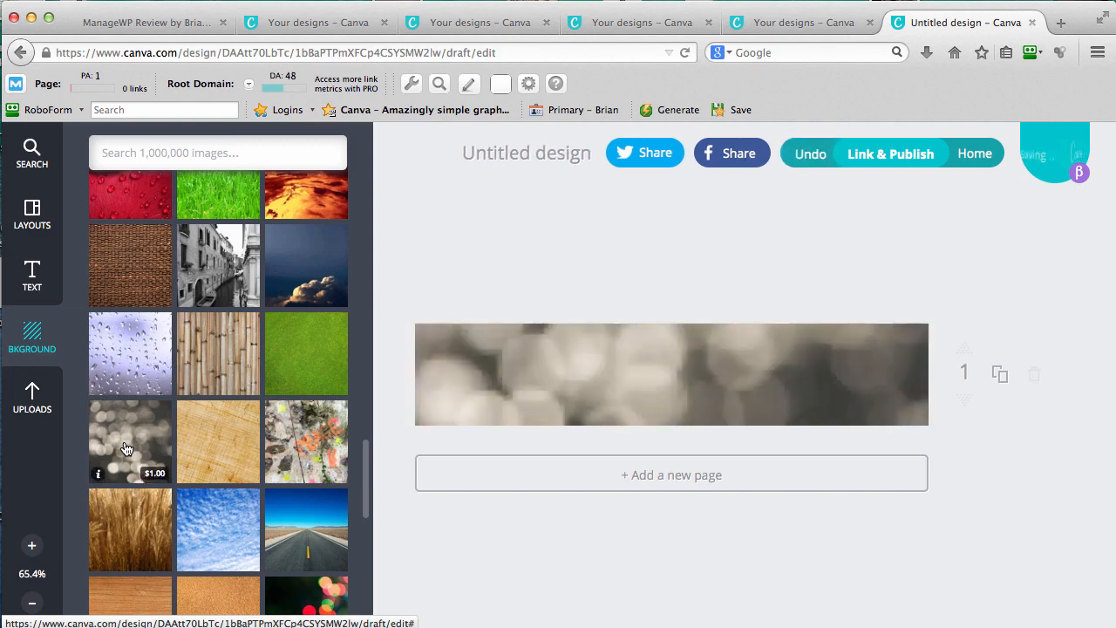
scroll(218, 384, down, 3)
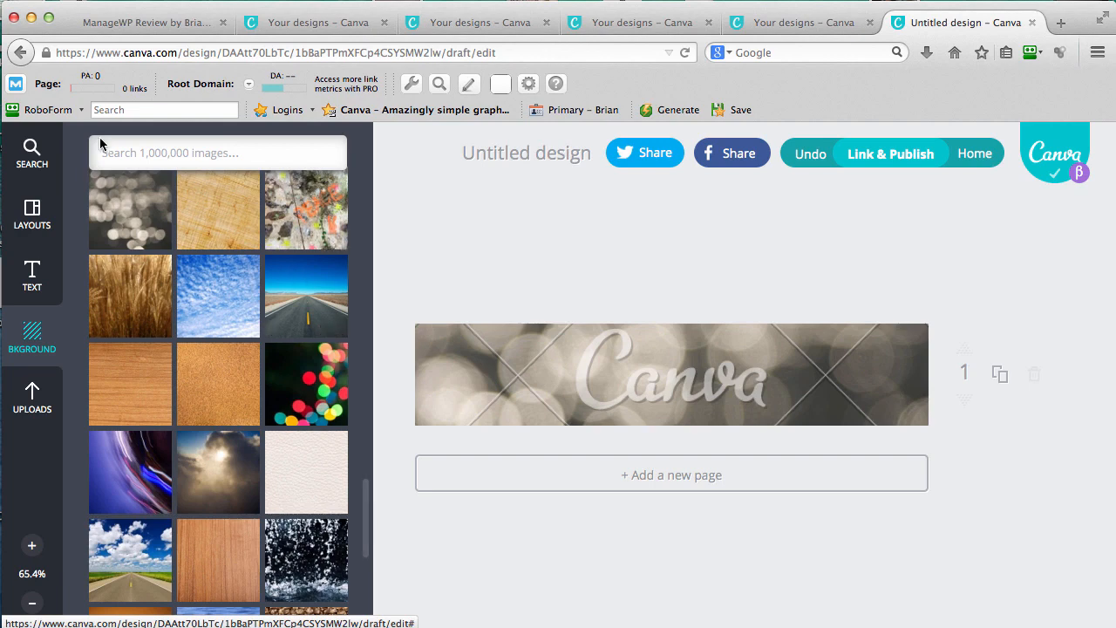
Step: Switch to the open ManageWP review blog post and examine its header graphic and the start of the article
click(122, 21)
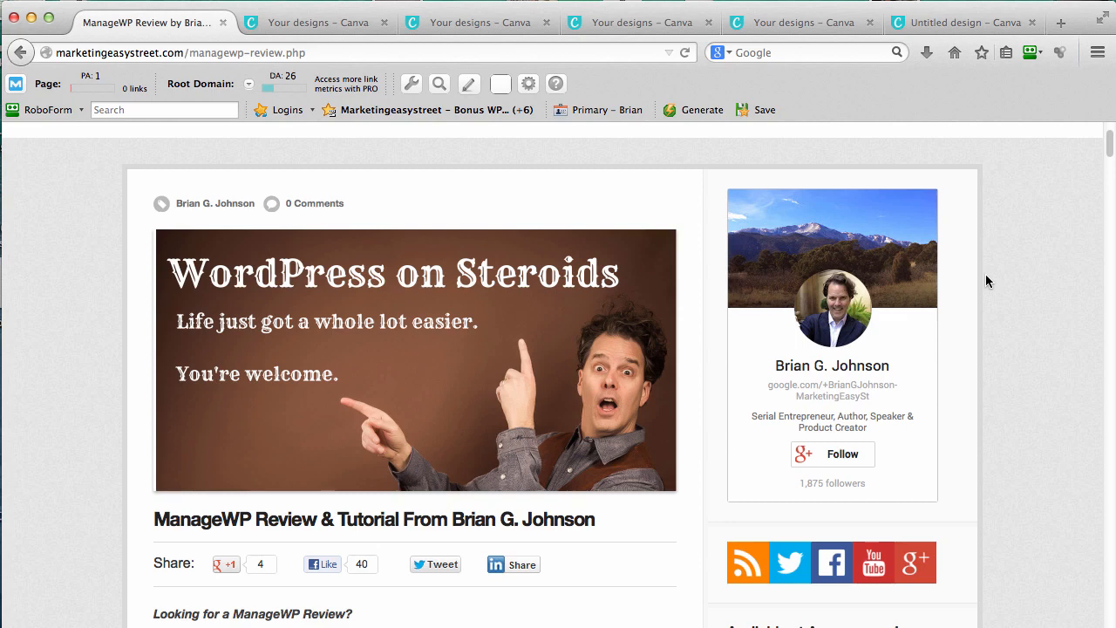
scroll(904, 311, down, 2)
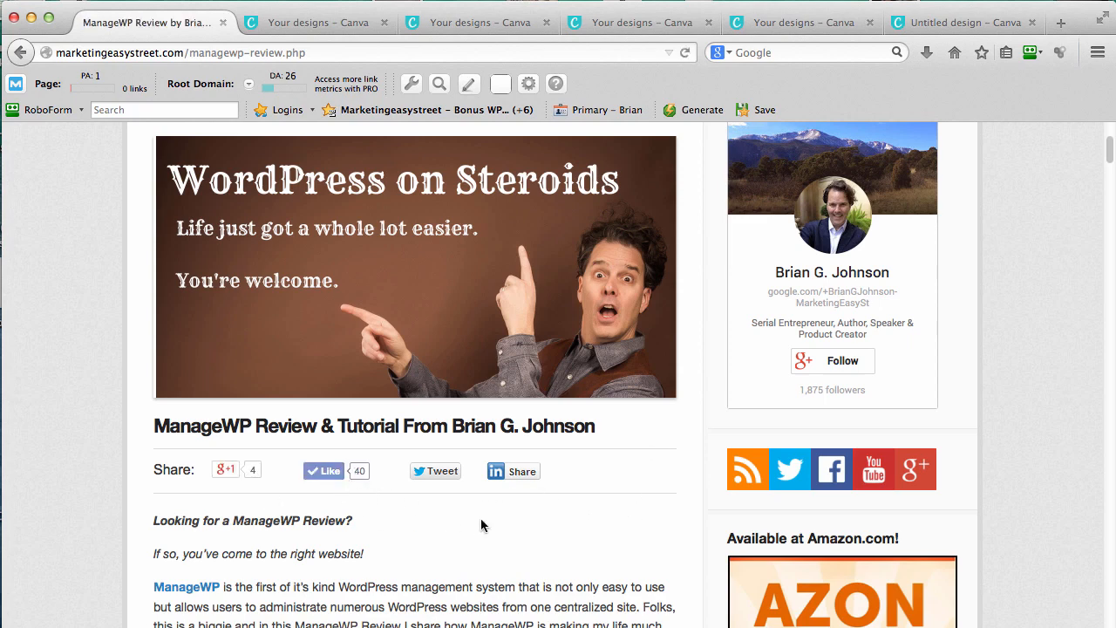
scroll(484, 521, down, 2)
scroll(495, 516, up, 1)
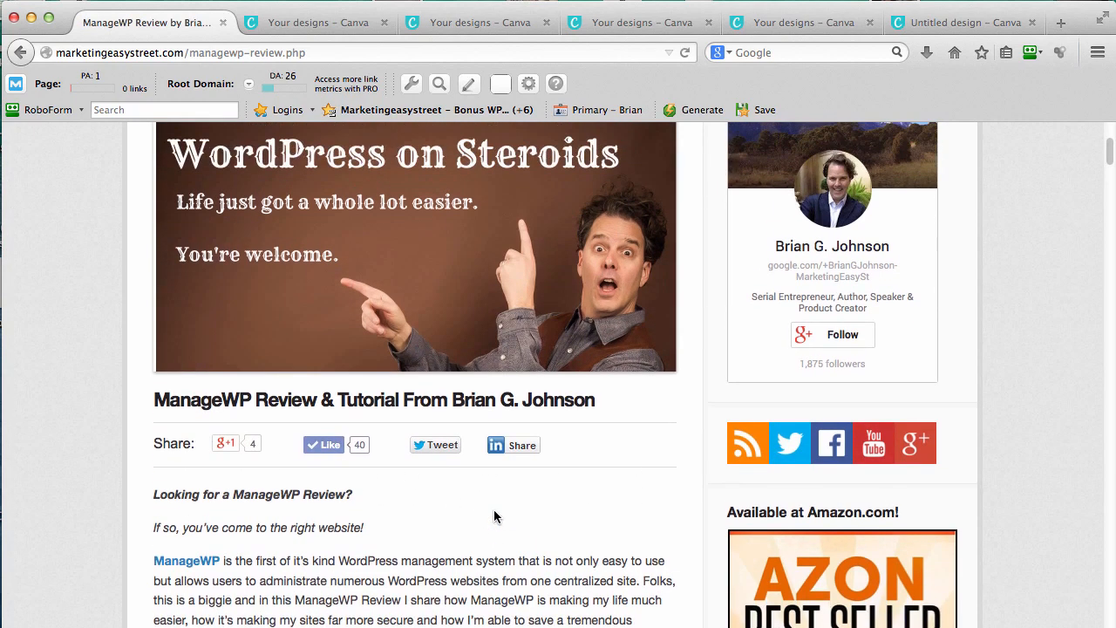